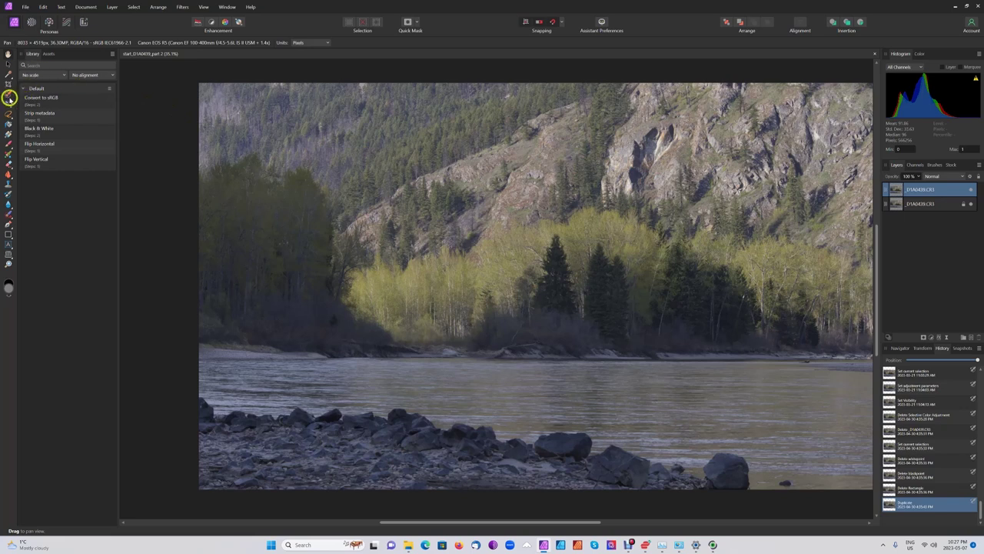
- In Develop, draw a narrow elliptical gradient mask along the left hillside and set its exposure to 0.43
{"action": "left_click", "coordinate": [48, 23]}
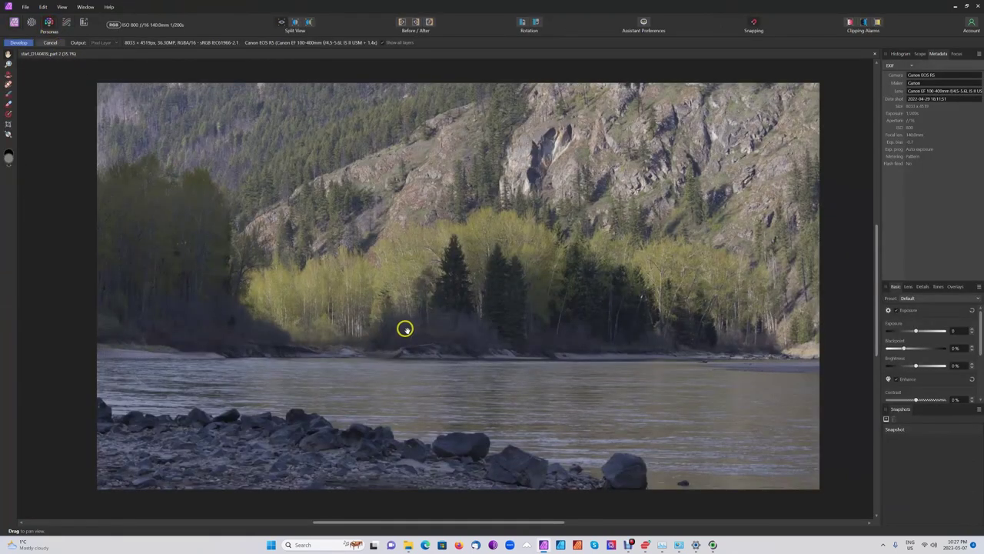
{"action": "left_click_drag", "start_coordinate": [405, 328], "coordinate": [419, 330]}
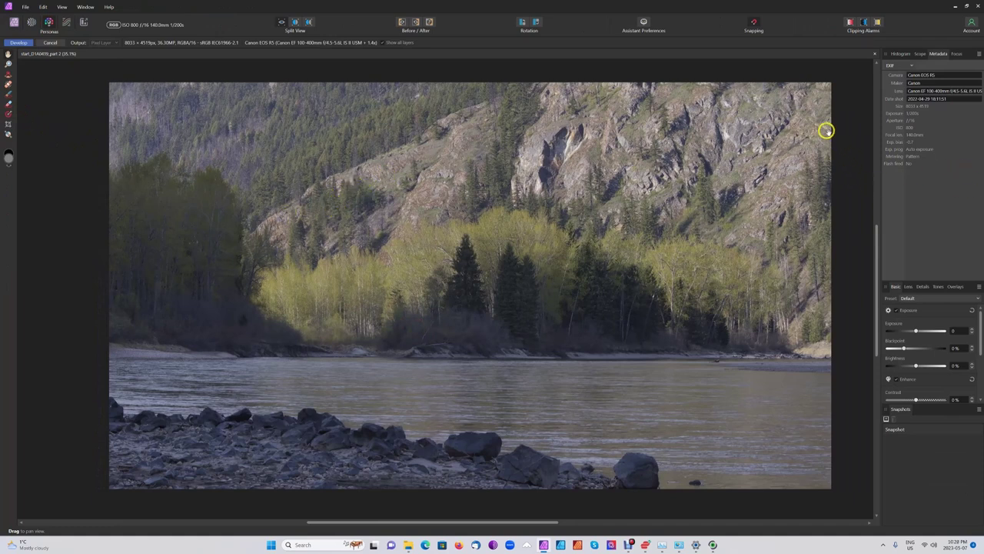
{"action": "left_click", "coordinate": [10, 114]}
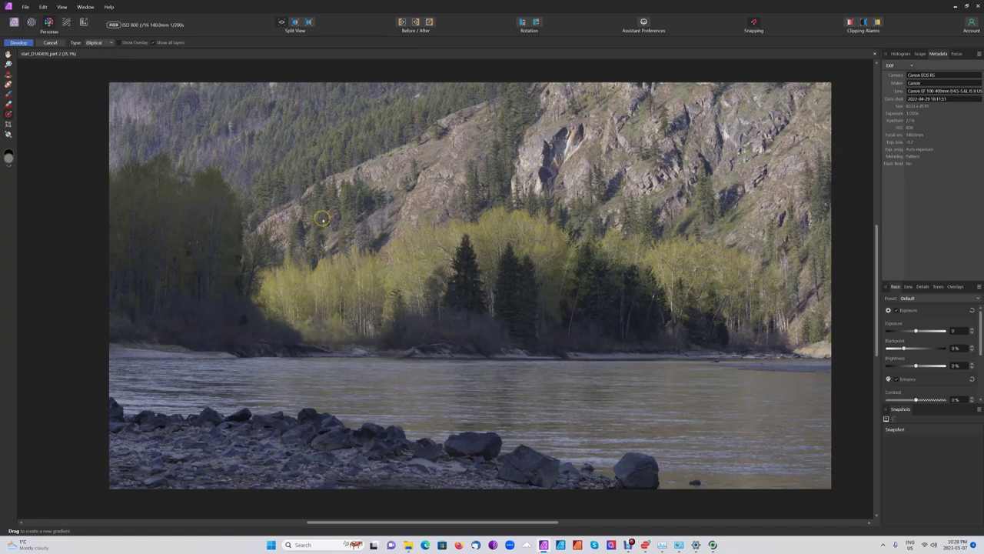
{"action": "left_click_drag", "start_coordinate": [323, 218], "coordinate": [399, 192]}
{"action": "left_click_drag", "start_coordinate": [297, 141], "coordinate": [313, 183]}
{"action": "left_click_drag", "start_coordinate": [400, 192], "coordinate": [412, 179]}
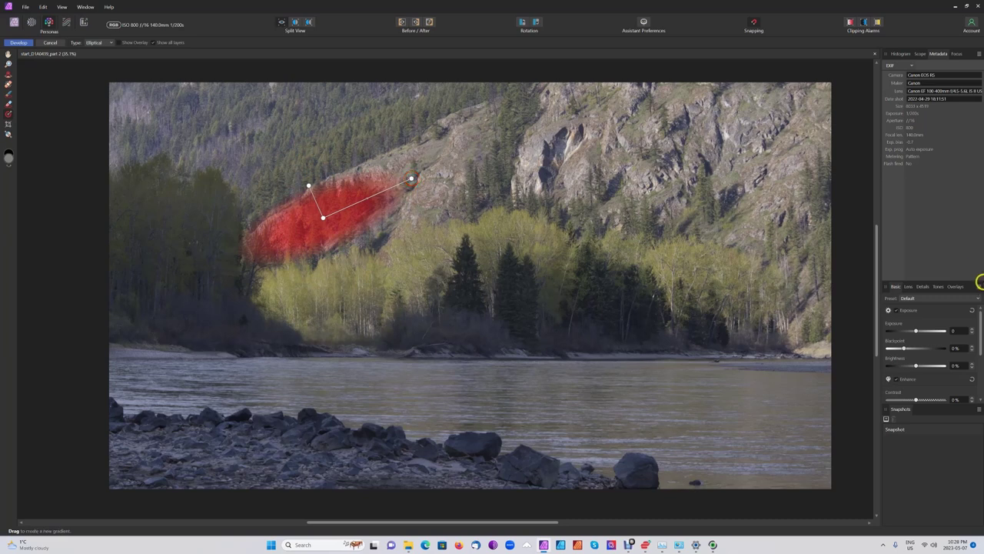
{"action": "left_click_drag", "start_coordinate": [916, 332], "coordinate": [919, 329]}
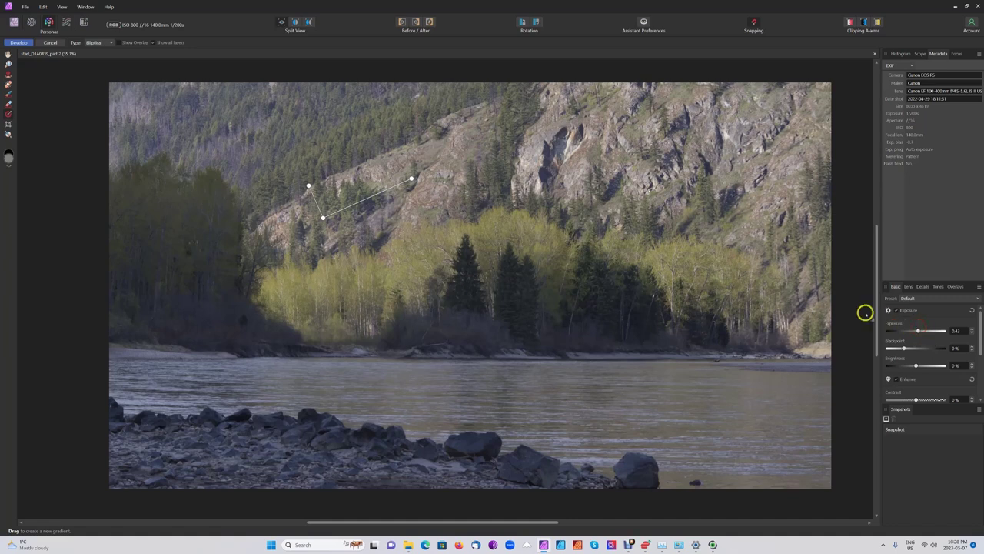
{"action": "left_click", "coordinate": [957, 286]}
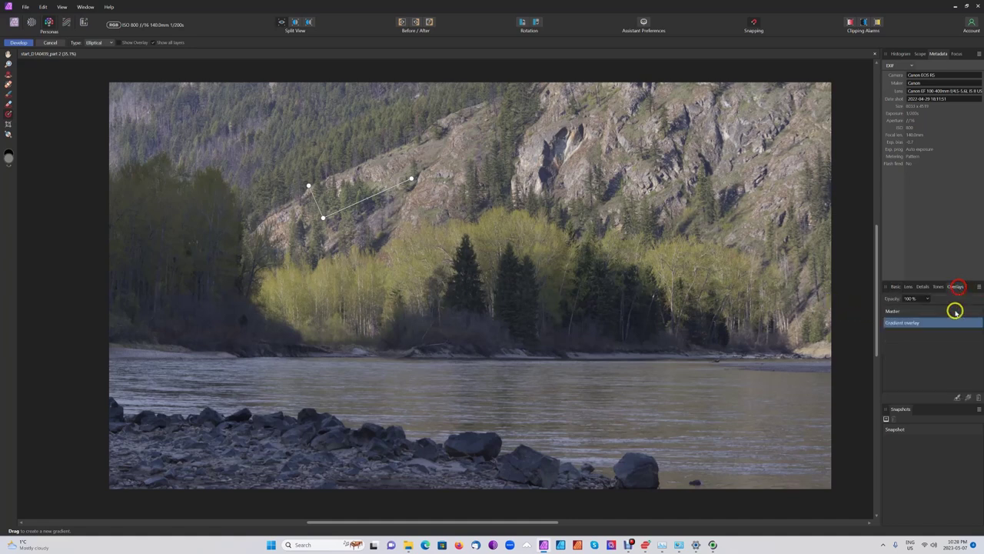
- Add a second elliptical gradient mask stretched down the right-hand slope
{"action": "left_click", "coordinate": [968, 397]}
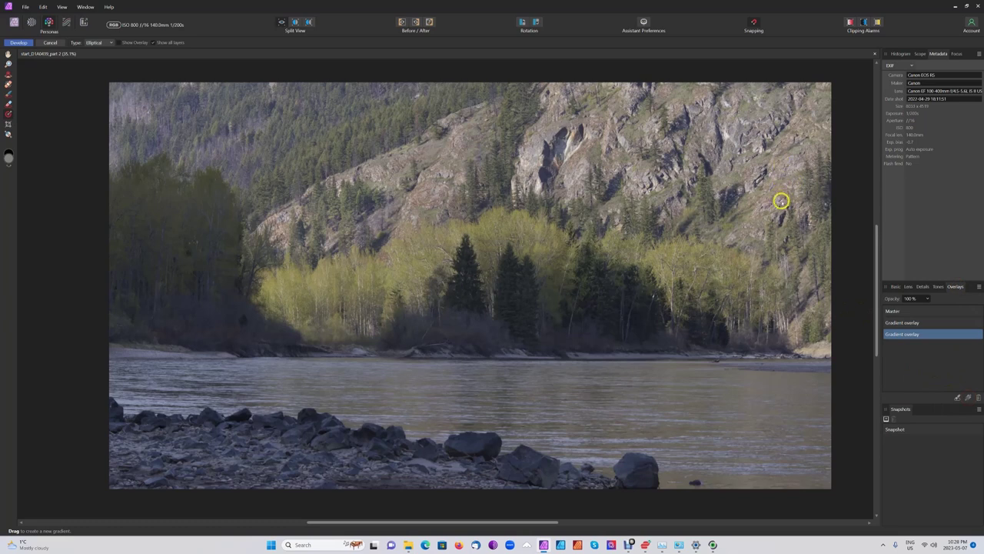
{"action": "left_click_drag", "start_coordinate": [781, 201], "coordinate": [752, 178]}
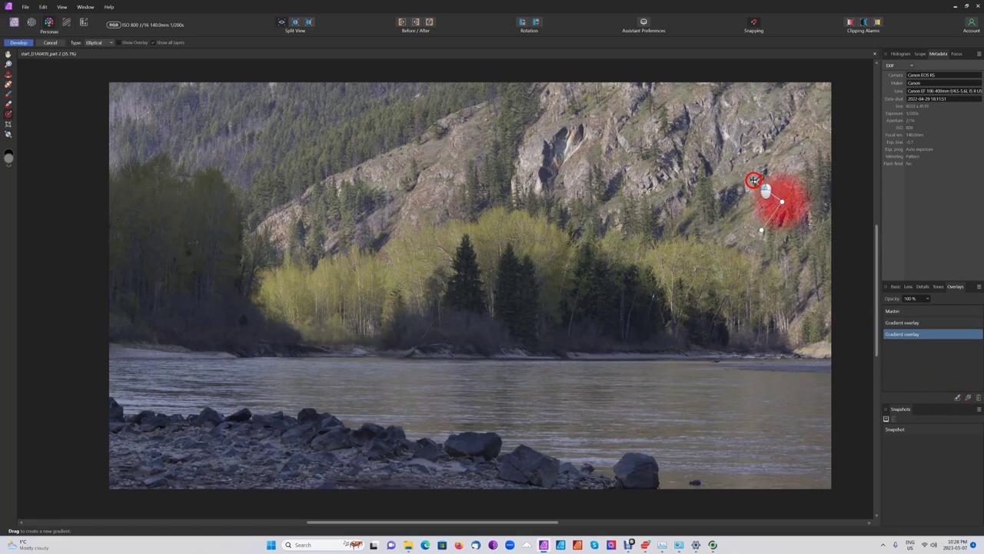
{"action": "left_click_drag", "start_coordinate": [760, 230], "coordinate": [746, 250]}
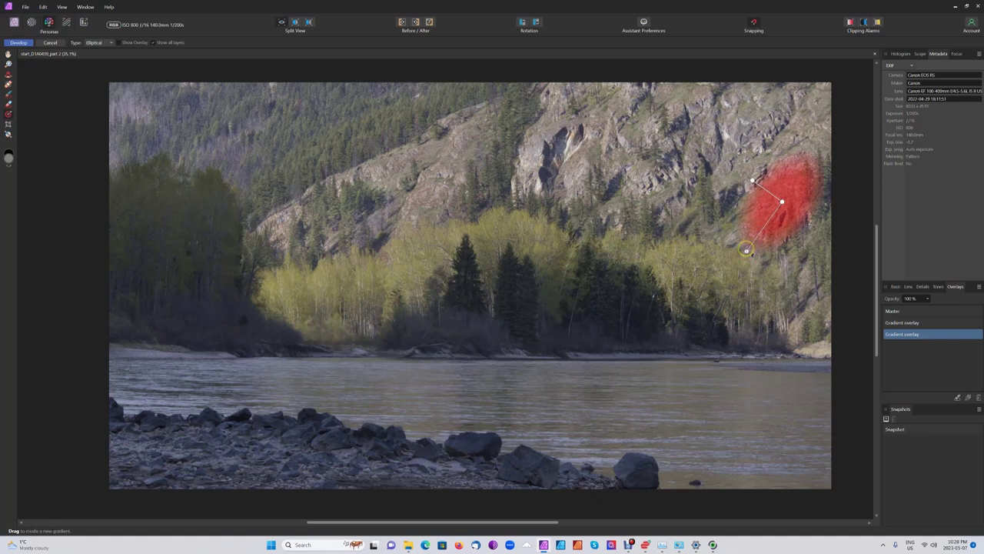
{"action": "left_click_drag", "start_coordinate": [746, 250], "coordinate": [726, 287]}
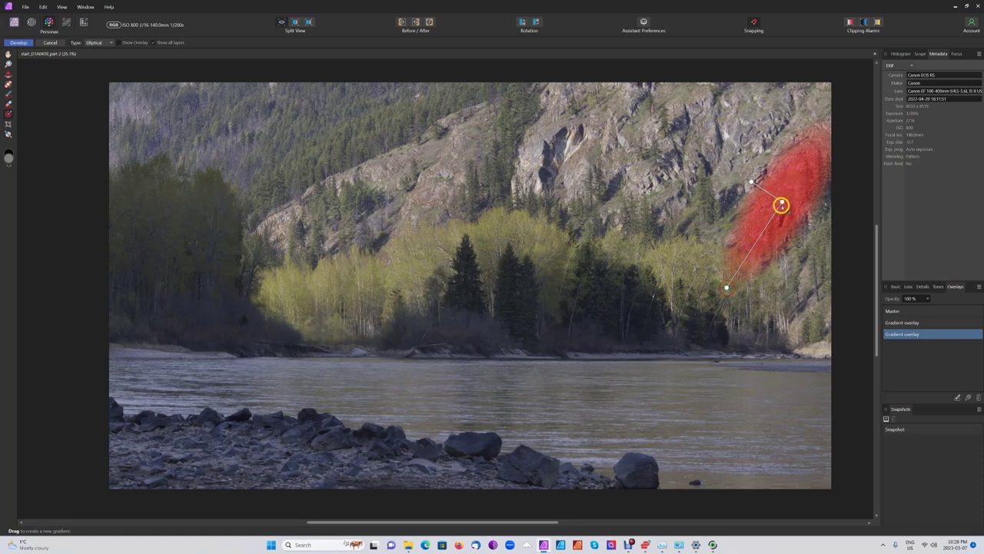
{"action": "left_click_drag", "start_coordinate": [780, 201], "coordinate": [784, 183]}
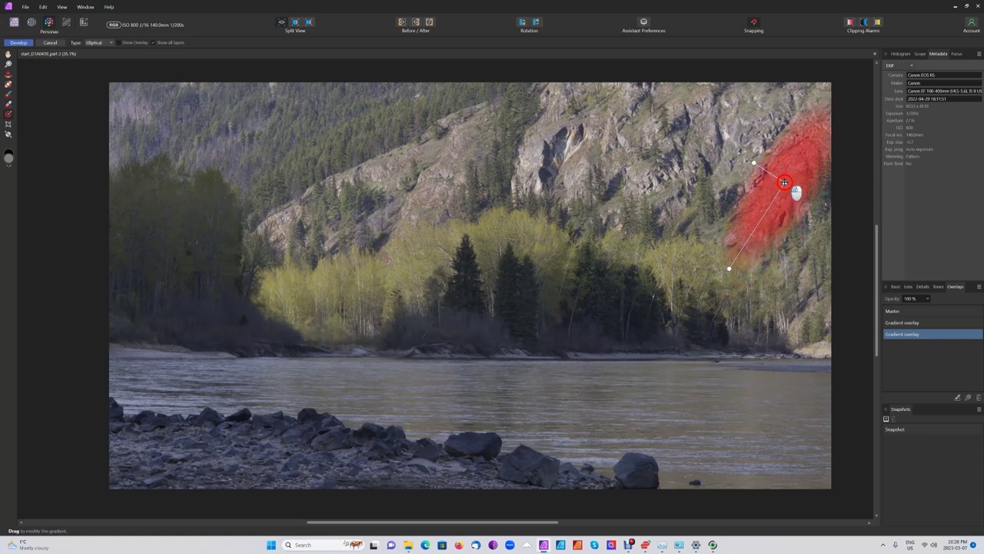
- Raise the right-slope mask's exposure to 0.158
{"action": "left_click", "coordinate": [895, 287]}
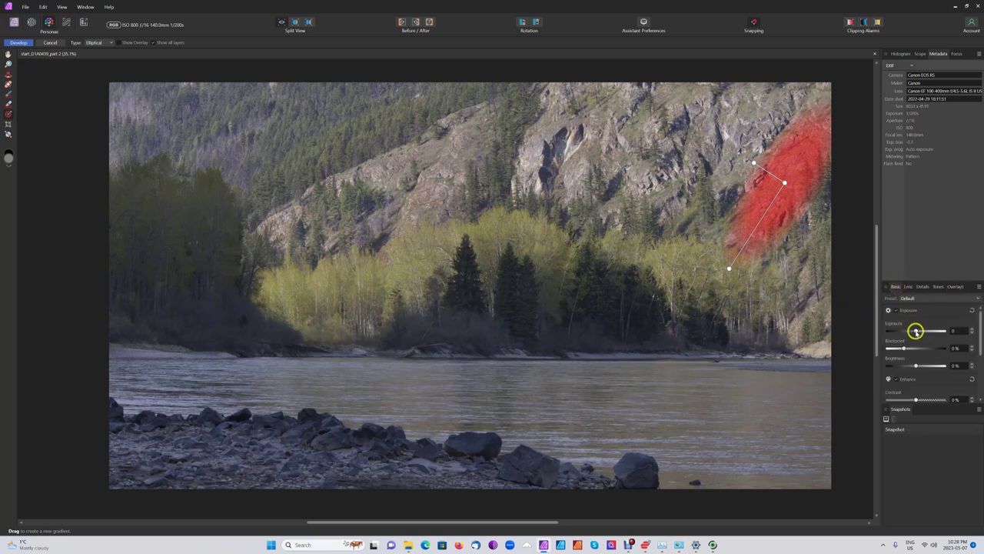
{"action": "left_click_drag", "start_coordinate": [917, 330], "coordinate": [917, 331]}
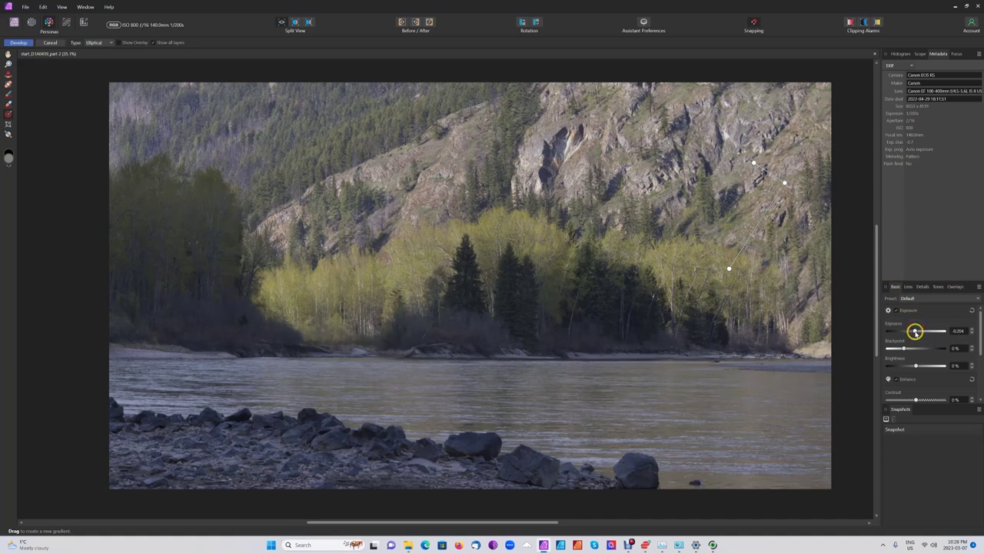
{"action": "left_click_drag", "start_coordinate": [917, 332], "coordinate": [918, 331]}
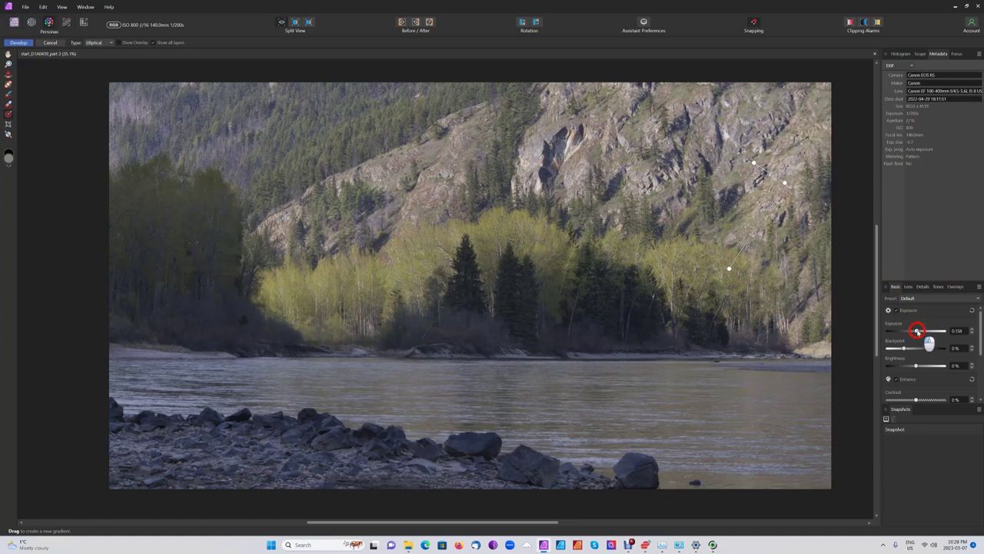
{"action": "left_click_drag", "start_coordinate": [917, 331], "coordinate": [917, 330]}
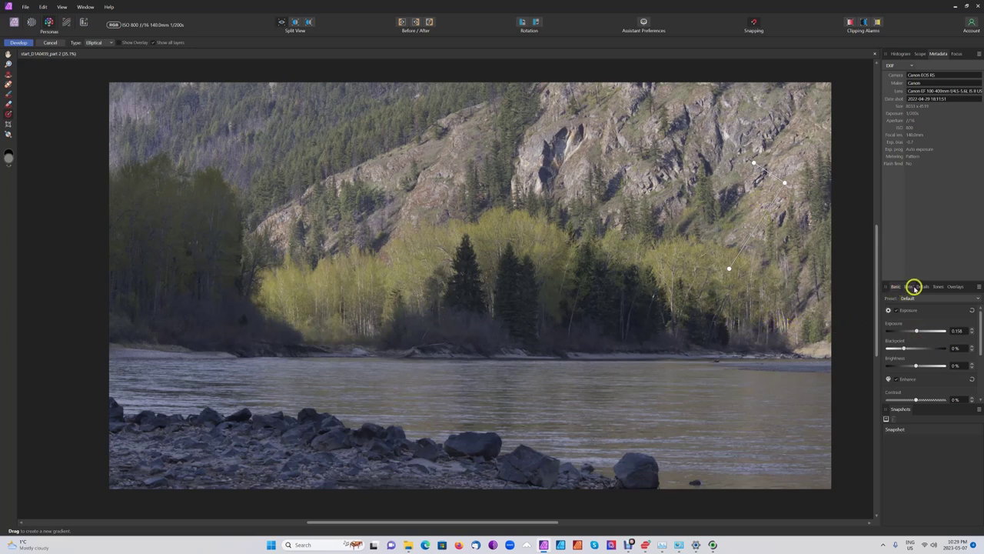
{"action": "left_click", "coordinate": [956, 287]}
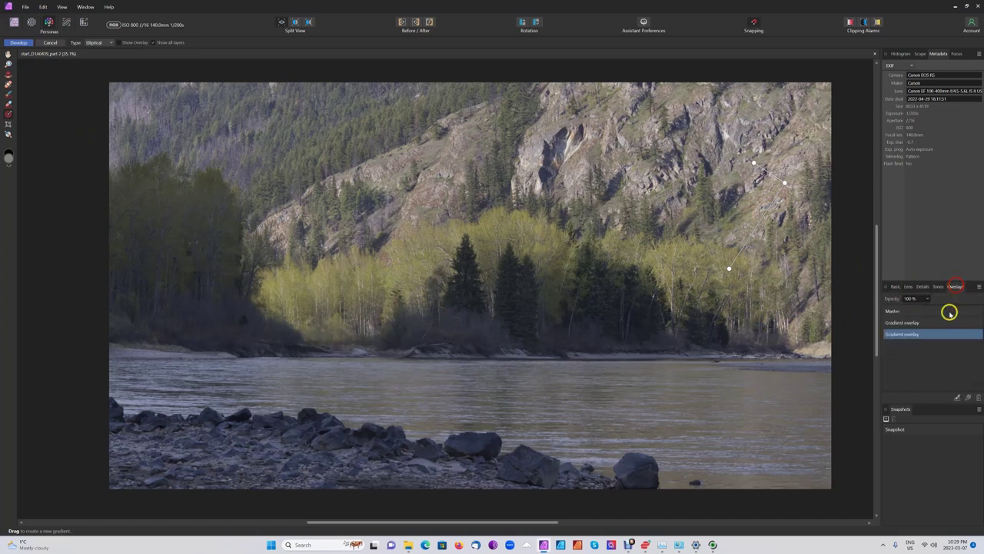
- Add a brush overlay with 0% hardness and paint it over the lower-left rocks
{"action": "left_click", "coordinate": [956, 399]}
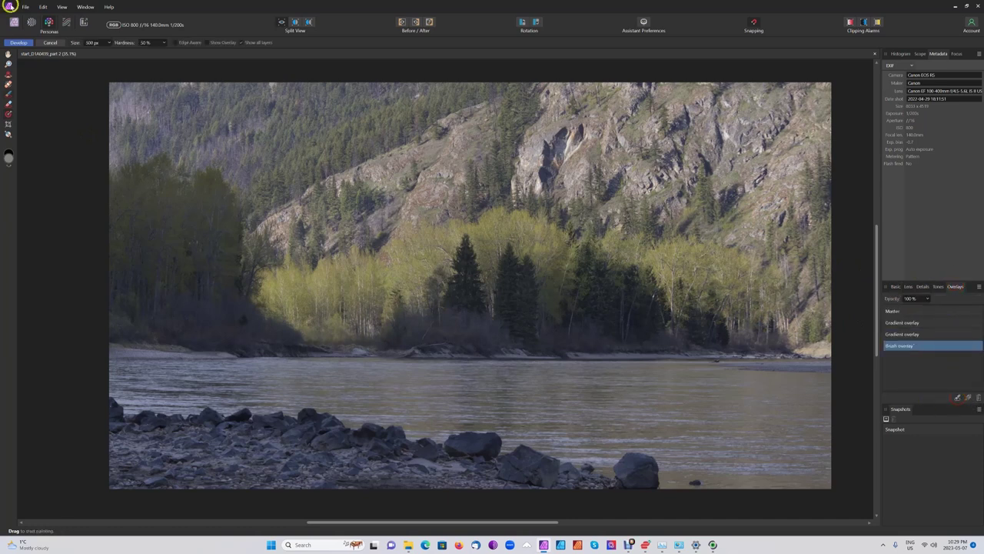
{"action": "left_click", "coordinate": [163, 43]}
{"action": "left_click_drag", "start_coordinate": [165, 51], "coordinate": [132, 52]}
{"action": "mouse_move", "coordinate": [193, 448]}
{"action": "left_mouse_down"}
{"action": "mouse_move", "coordinate": [147, 443]}
{"action": "mouse_move", "coordinate": [188, 449]}
{"action": "mouse_move", "coordinate": [144, 454]}
{"action": "mouse_move", "coordinate": [162, 465]}
{"action": "mouse_move", "coordinate": [124, 466]}
{"action": "mouse_move", "coordinate": [139, 441]}
{"action": "mouse_move", "coordinate": [111, 412]}
{"action": "mouse_move", "coordinate": [121, 427]}
{"action": "mouse_move", "coordinate": [221, 416]}
{"action": "left_mouse_up"}
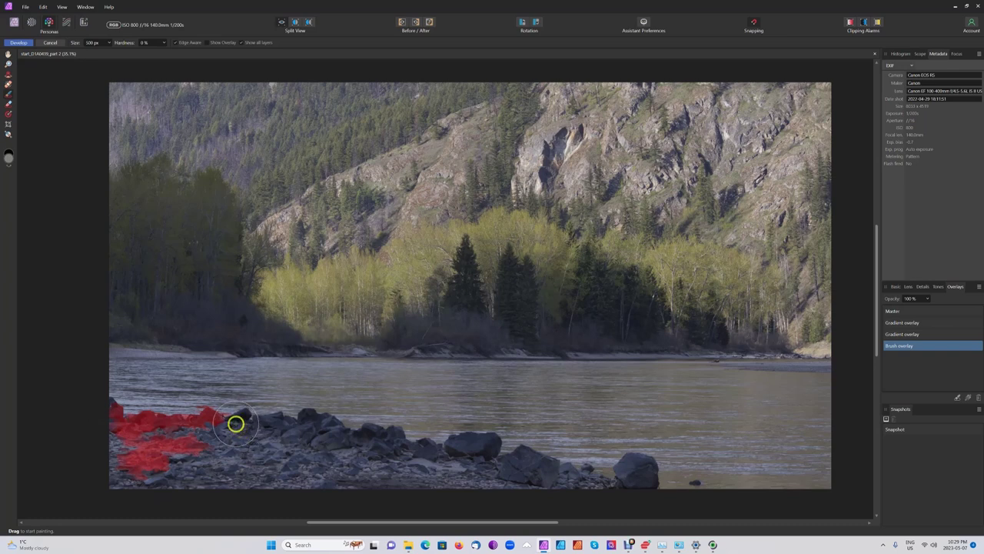
{"action": "left_click", "coordinate": [108, 43]}
- With a 274 px brush, paint the mask across the shoreline rocks
{"action": "left_click", "coordinate": [100, 50]}
{"action": "mouse_move", "coordinate": [233, 422]}
{"action": "left_mouse_down"}
{"action": "mouse_move", "coordinate": [306, 423]}
{"action": "mouse_move", "coordinate": [309, 414]}
{"action": "mouse_move", "coordinate": [354, 434]}
{"action": "mouse_move", "coordinate": [395, 432]}
{"action": "mouse_move", "coordinate": [415, 458]}
{"action": "mouse_move", "coordinate": [423, 445]}
{"action": "mouse_move", "coordinate": [400, 447]}
{"action": "mouse_move", "coordinate": [451, 455]}
{"action": "mouse_move", "coordinate": [465, 443]}
{"action": "mouse_move", "coordinate": [449, 444]}
{"action": "mouse_move", "coordinate": [473, 439]}
{"action": "mouse_move", "coordinate": [492, 443]}
{"action": "mouse_move", "coordinate": [492, 463]}
{"action": "mouse_move", "coordinate": [507, 467]}
{"action": "mouse_move", "coordinate": [525, 450]}
{"action": "mouse_move", "coordinate": [548, 466]}
{"action": "mouse_move", "coordinate": [521, 475]}
{"action": "mouse_move", "coordinate": [542, 484]}
{"action": "mouse_move", "coordinate": [522, 469]}
{"action": "mouse_move", "coordinate": [637, 469]}
{"action": "left_mouse_up"}
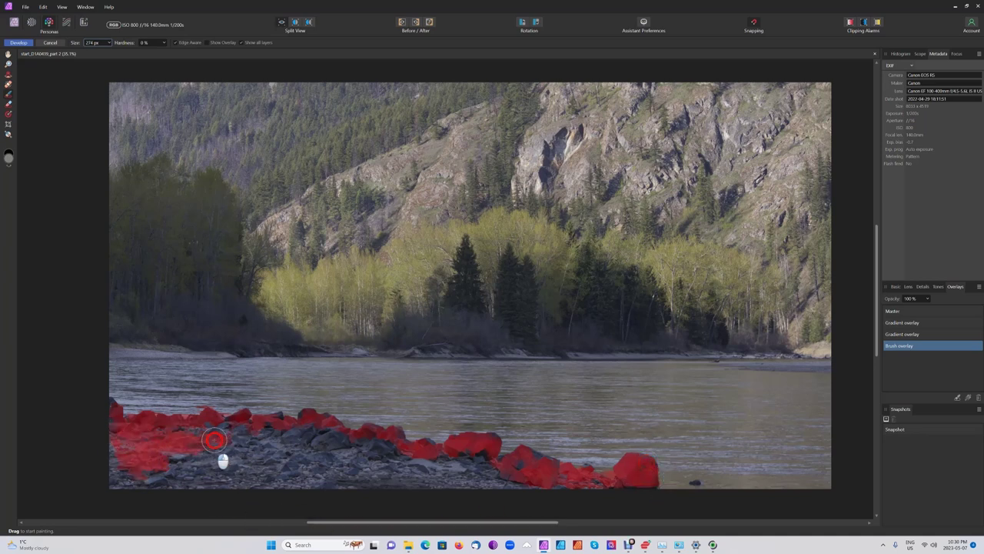
{"action": "mouse_move", "coordinate": [214, 439]}
{"action": "left_mouse_down"}
{"action": "mouse_move", "coordinate": [230, 441]}
{"action": "mouse_move", "coordinate": [142, 476]}
{"action": "mouse_move", "coordinate": [205, 469]}
{"action": "left_mouse_up"}
- Use Overlay Erase to remove mask spill near the water's edge
{"action": "left_click", "coordinate": [16, 105]}
{"action": "left_click", "coordinate": [9, 103]}
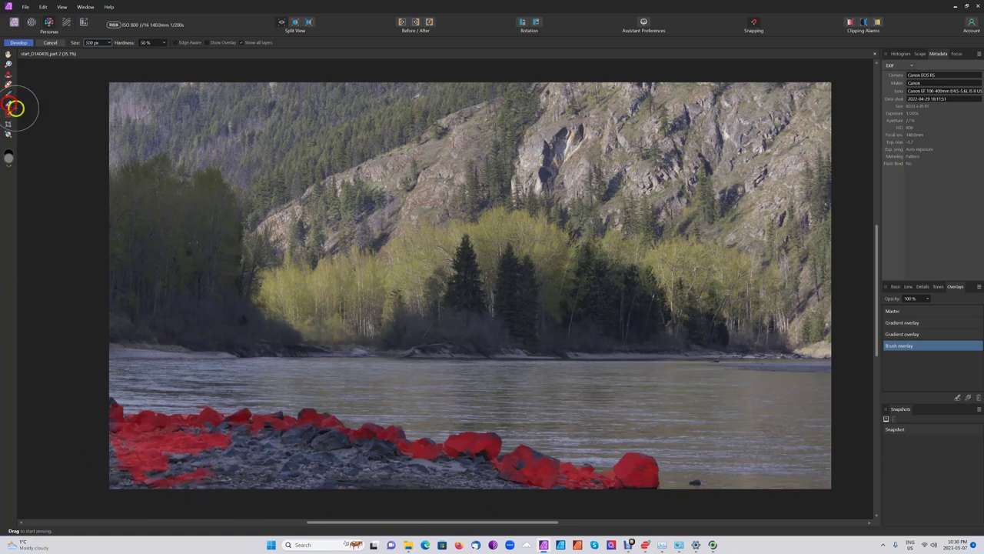
{"action": "left_click", "coordinate": [108, 46]}
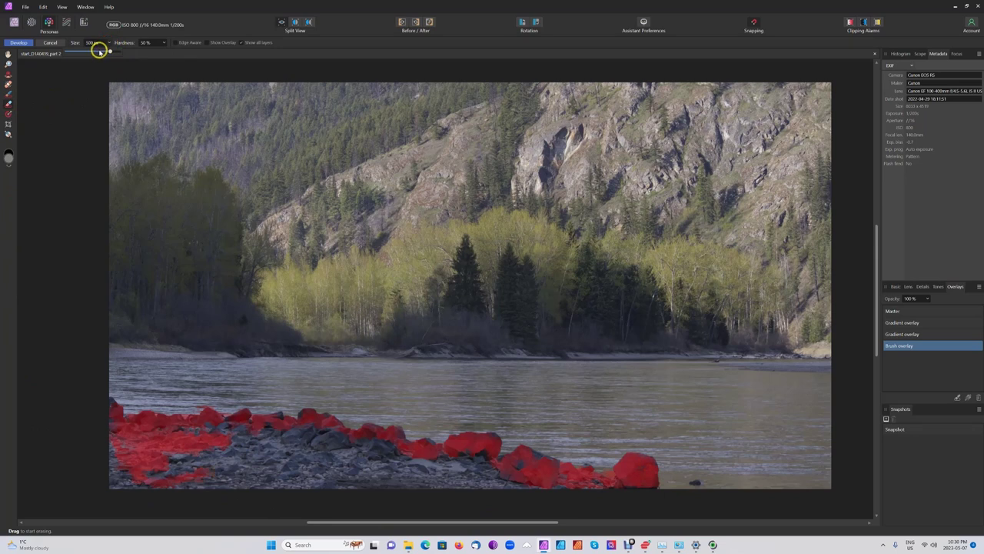
{"action": "left_click", "coordinate": [8, 102]}
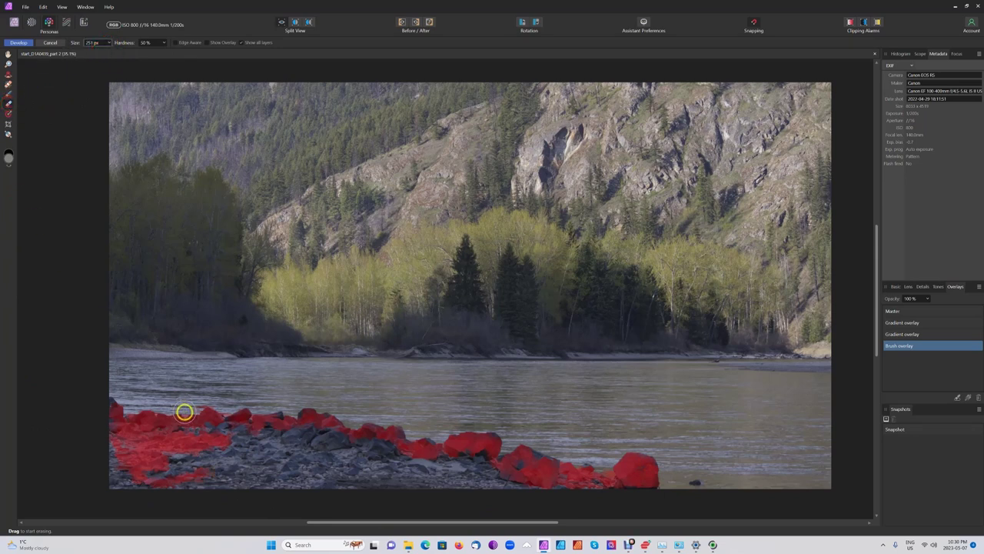
{"action": "mouse_move", "coordinate": [197, 407]}
{"action": "left_mouse_down"}
{"action": "mouse_move", "coordinate": [205, 400]}
{"action": "mouse_move", "coordinate": [227, 409]}
{"action": "mouse_move", "coordinate": [219, 405]}
{"action": "left_mouse_up"}
- Set the rocks overlay's exposure to 0.973 and paint more mask along the bottom edge
{"action": "left_click", "coordinate": [7, 93]}
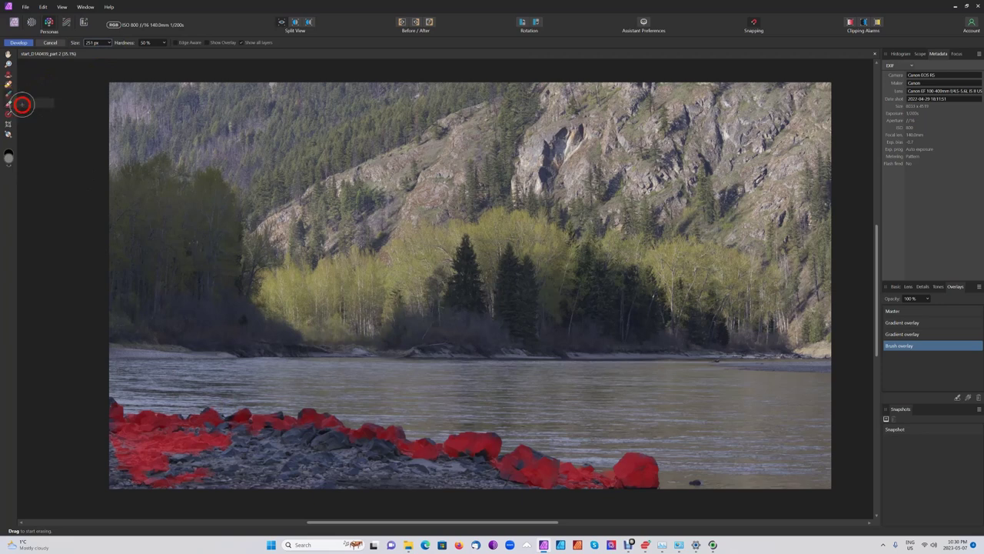
{"action": "left_click", "coordinate": [895, 286]}
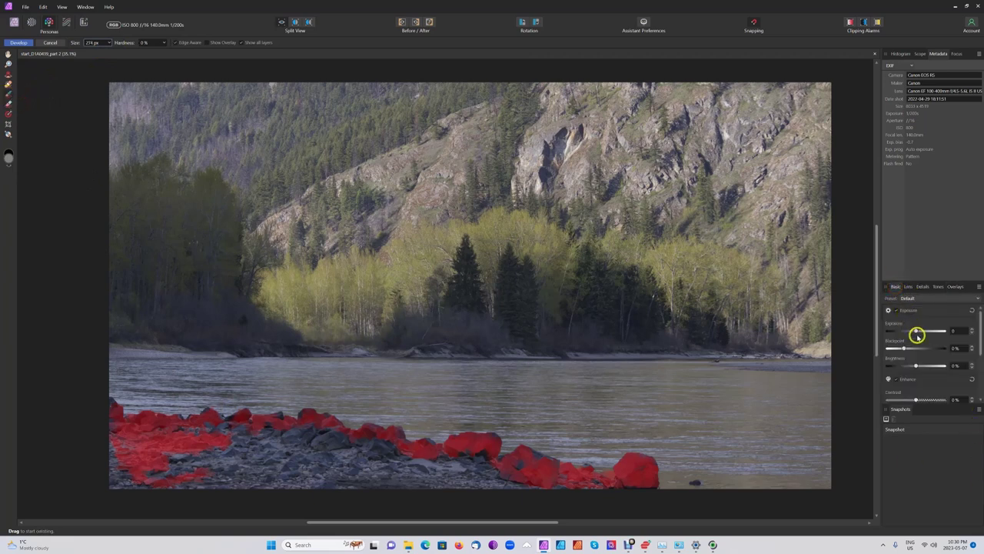
{"action": "left_click_drag", "start_coordinate": [916, 330], "coordinate": [917, 331]}
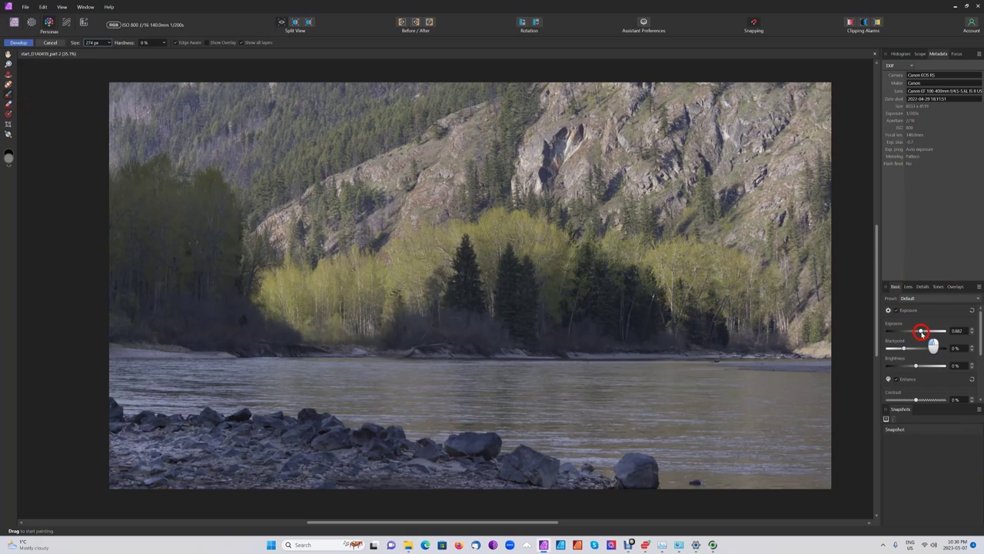
{"action": "left_click_drag", "start_coordinate": [922, 333], "coordinate": [922, 332]}
{"action": "mouse_move", "coordinate": [123, 472]}
{"action": "left_mouse_down"}
{"action": "mouse_move", "coordinate": [178, 475]}
{"action": "mouse_move", "coordinate": [170, 488]}
{"action": "mouse_move", "coordinate": [158, 474]}
{"action": "mouse_move", "coordinate": [236, 462]}
{"action": "mouse_move", "coordinate": [336, 467]}
{"action": "mouse_move", "coordinate": [237, 456]}
{"action": "mouse_move", "coordinate": [144, 463]}
{"action": "mouse_move", "coordinate": [177, 492]}
{"action": "mouse_move", "coordinate": [464, 481]}
{"action": "mouse_move", "coordinate": [354, 484]}
{"action": "mouse_move", "coordinate": [346, 457]}
{"action": "mouse_move", "coordinate": [331, 453]}
{"action": "mouse_move", "coordinate": [450, 483]}
{"action": "mouse_move", "coordinate": [490, 473]}
{"action": "mouse_move", "coordinate": [605, 480]}
{"action": "mouse_move", "coordinate": [422, 466]}
{"action": "mouse_move", "coordinate": [210, 466]}
{"action": "mouse_move", "coordinate": [149, 480]}
{"action": "mouse_move", "coordinate": [121, 432]}
{"action": "mouse_move", "coordinate": [332, 456]}
{"action": "mouse_move", "coordinate": [143, 490]}
{"action": "mouse_move", "coordinate": [424, 487]}
{"action": "left_mouse_up"}
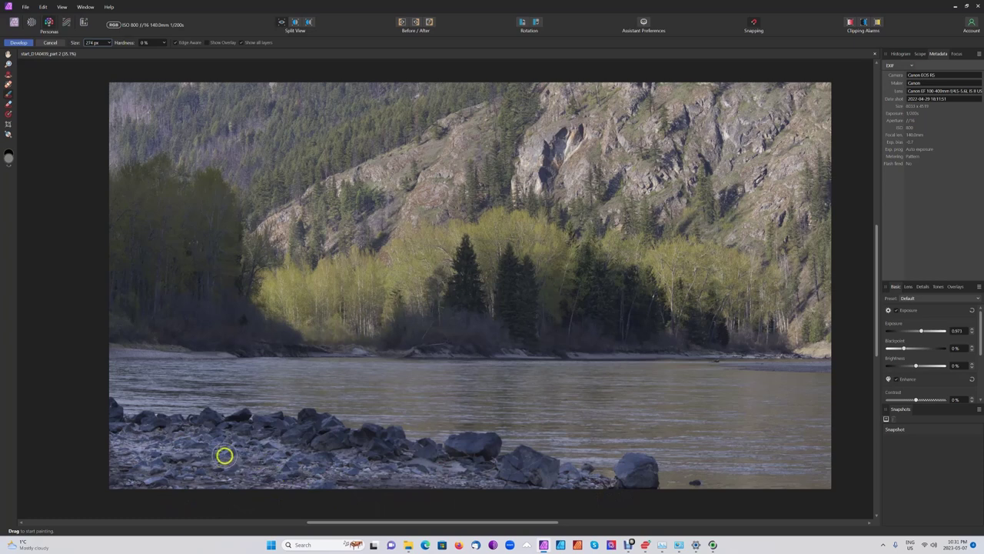
{"action": "mouse_move", "coordinate": [113, 465]}
{"action": "left_mouse_down"}
{"action": "mouse_move", "coordinate": [108, 482]}
{"action": "mouse_move", "coordinate": [279, 484]}
{"action": "left_mouse_up"}
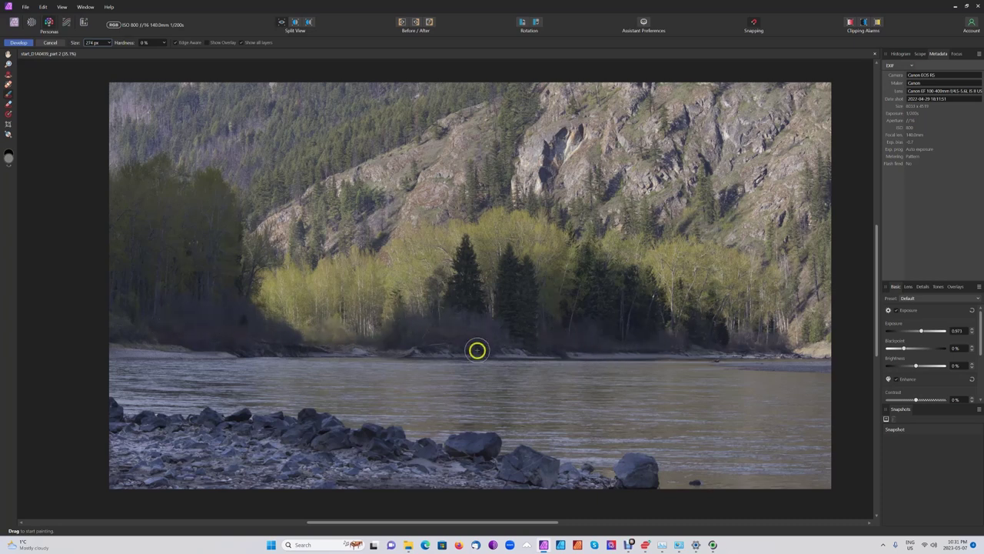
- Add a new brush overlay painted under the right, central and left shoreline trees
{"action": "left_click", "coordinate": [955, 286]}
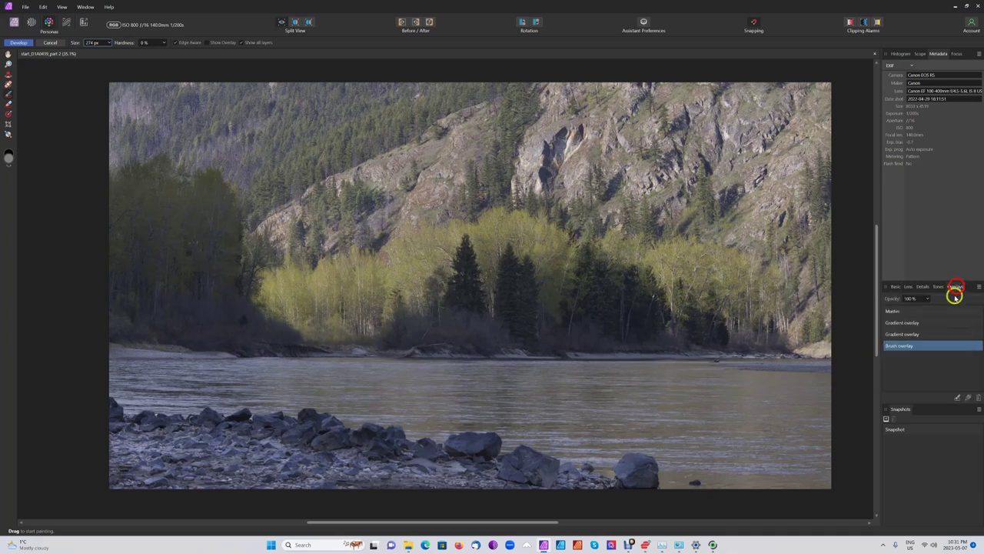
{"action": "left_click", "coordinate": [959, 398]}
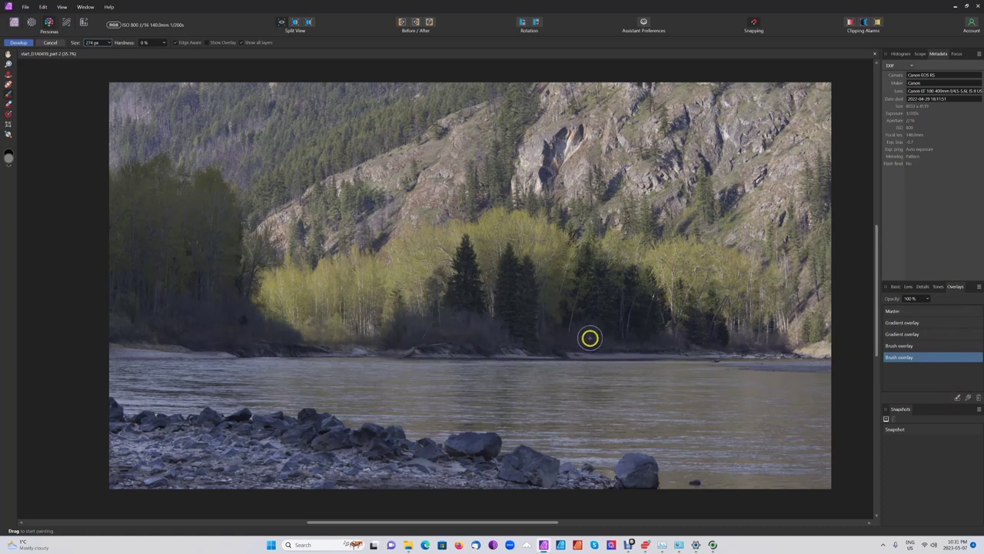
{"action": "mouse_move", "coordinate": [586, 336]}
{"action": "left_mouse_down"}
{"action": "mouse_move", "coordinate": [553, 338]}
{"action": "mouse_move", "coordinate": [674, 334]}
{"action": "mouse_move", "coordinate": [680, 342]}
{"action": "left_mouse_up"}
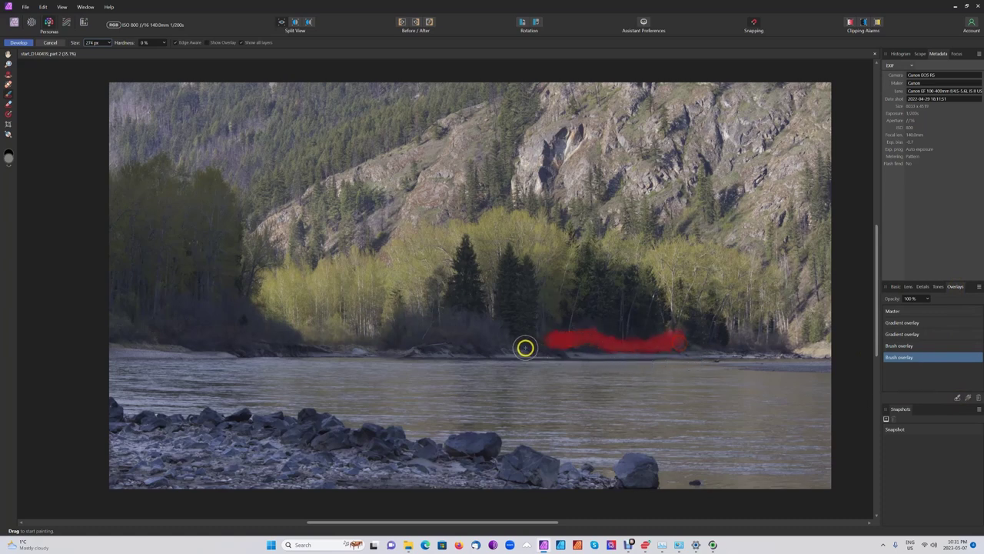
{"action": "mouse_move", "coordinate": [512, 343]}
{"action": "left_mouse_down"}
{"action": "mouse_move", "coordinate": [471, 321]}
{"action": "mouse_move", "coordinate": [416, 329]}
{"action": "mouse_move", "coordinate": [424, 341]}
{"action": "mouse_move", "coordinate": [479, 339]}
{"action": "mouse_move", "coordinate": [455, 321]}
{"action": "mouse_move", "coordinate": [483, 333]}
{"action": "left_mouse_up"}
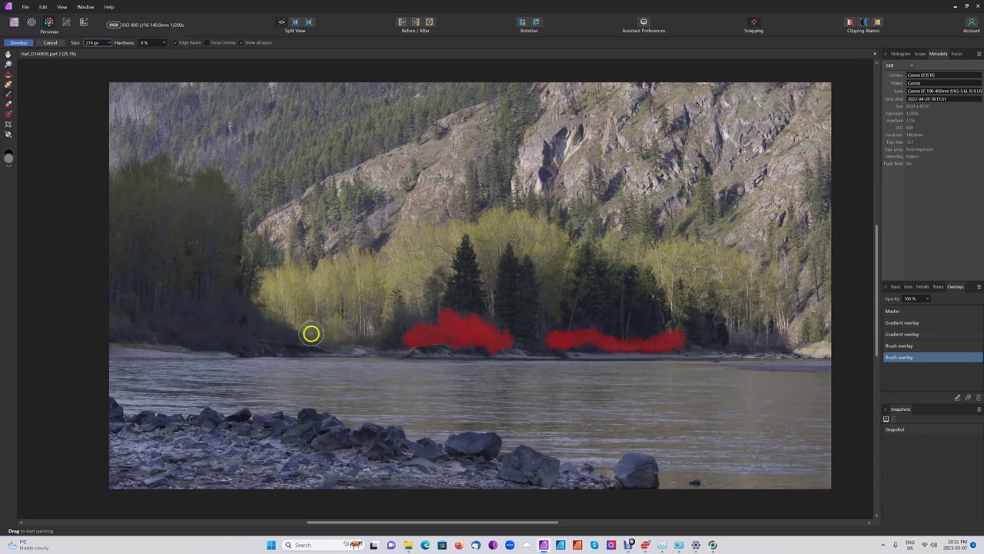
{"action": "mouse_move", "coordinate": [118, 314]}
{"action": "left_mouse_down"}
{"action": "mouse_move", "coordinate": [127, 336]}
{"action": "mouse_move", "coordinate": [130, 324]}
{"action": "mouse_move", "coordinate": [180, 332]}
{"action": "mouse_move", "coordinate": [250, 309]}
{"action": "mouse_move", "coordinate": [164, 319]}
{"action": "mouse_move", "coordinate": [186, 315]}
{"action": "mouse_move", "coordinate": [176, 324]}
{"action": "mouse_move", "coordinate": [219, 332]}
{"action": "mouse_move", "coordinate": [209, 334]}
{"action": "mouse_move", "coordinate": [289, 335]}
{"action": "mouse_move", "coordinate": [258, 308]}
{"action": "mouse_move", "coordinate": [274, 324]}
{"action": "mouse_move", "coordinate": [188, 329]}
{"action": "mouse_move", "coordinate": [290, 335]}
{"action": "left_mouse_up"}
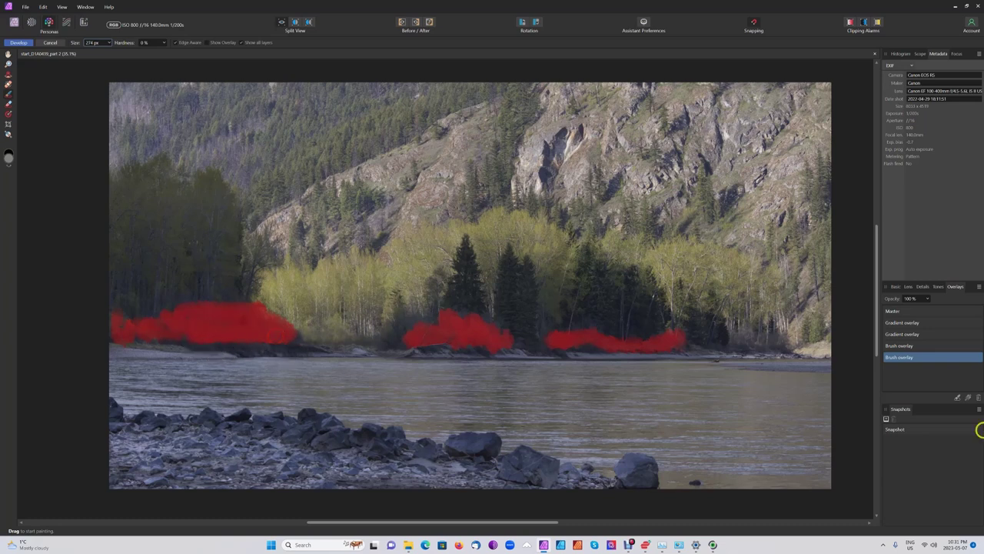
- Raise the exposure in the painted treeline areas
{"action": "left_click", "coordinate": [896, 287]}
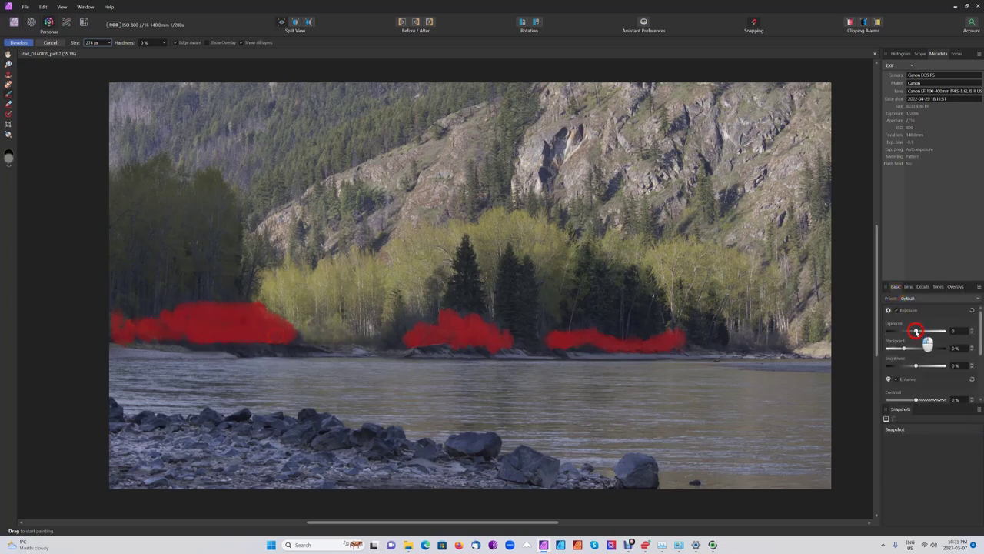
{"action": "left_click_drag", "start_coordinate": [916, 331], "coordinate": [917, 332]}
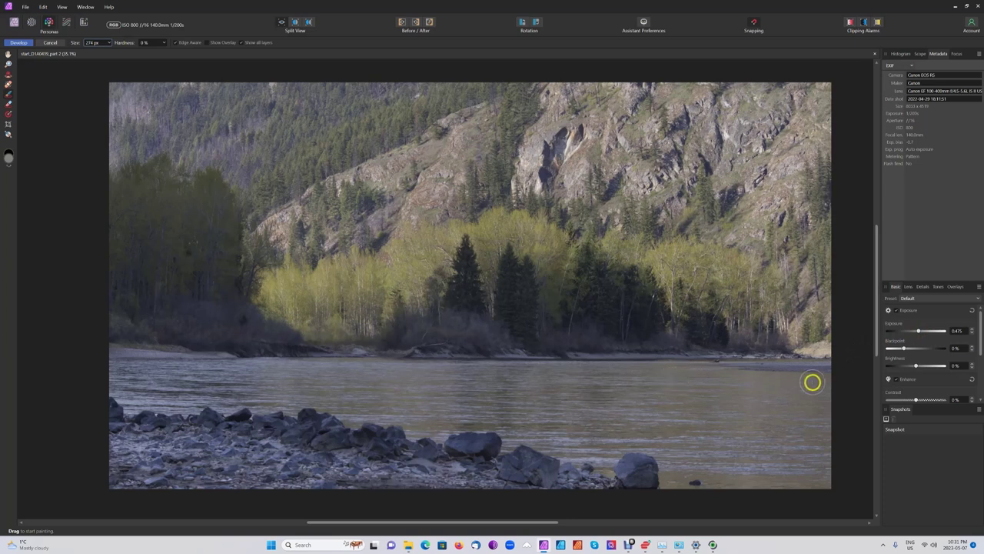
{"action": "left_click", "coordinate": [955, 286]}
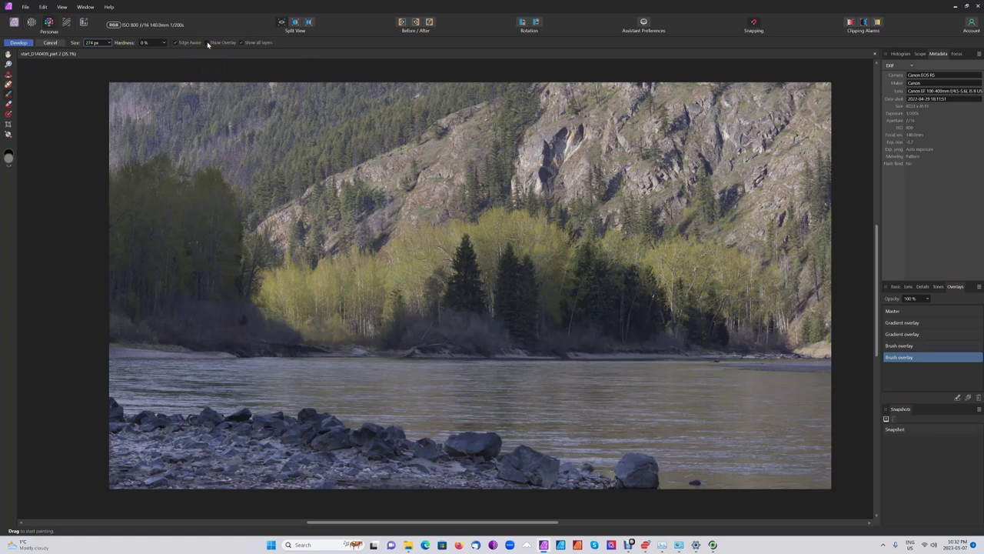
- Preview the masks of the rocks brush and both gradient overlays, then add a third brush overlay
{"action": "left_click", "coordinate": [206, 43]}
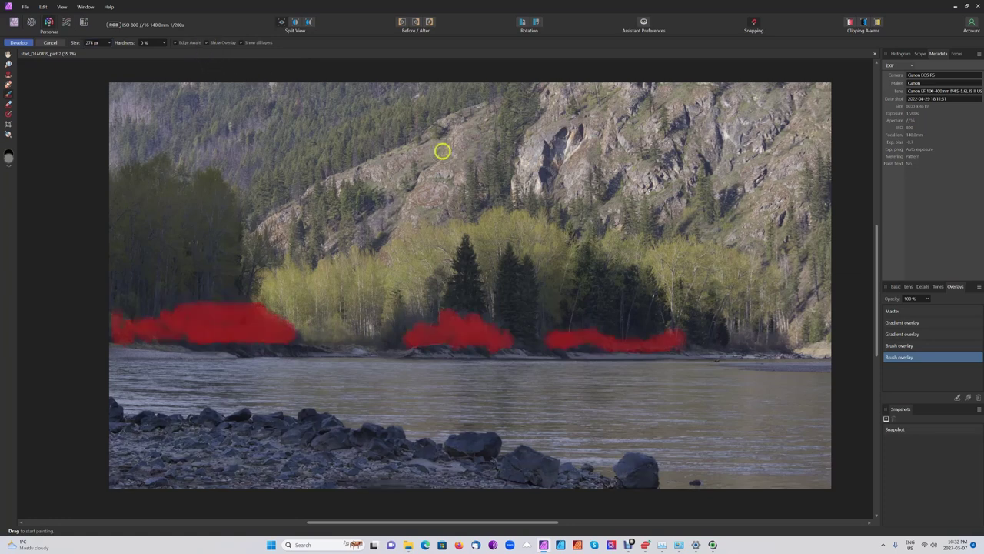
{"action": "left_click", "coordinate": [899, 346]}
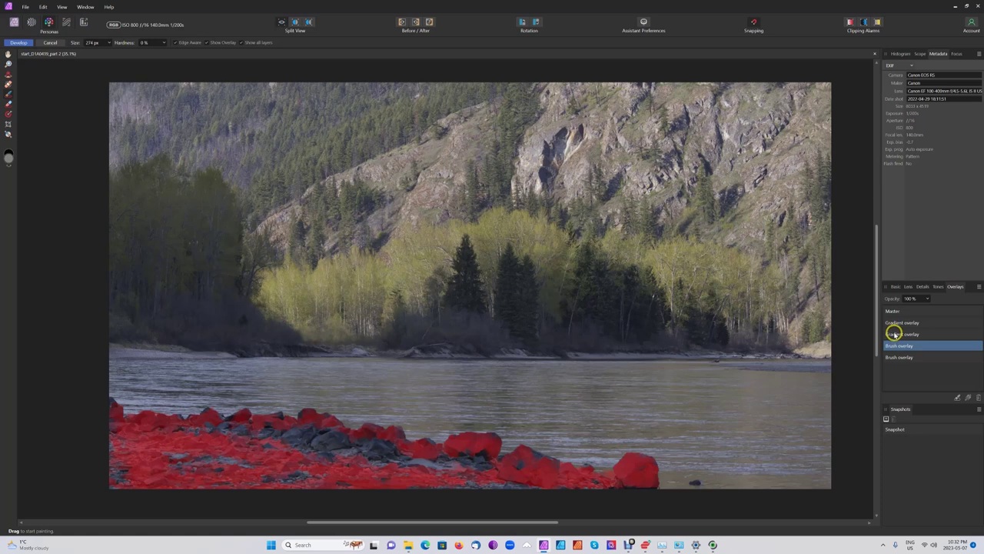
{"action": "left_click", "coordinate": [895, 334]}
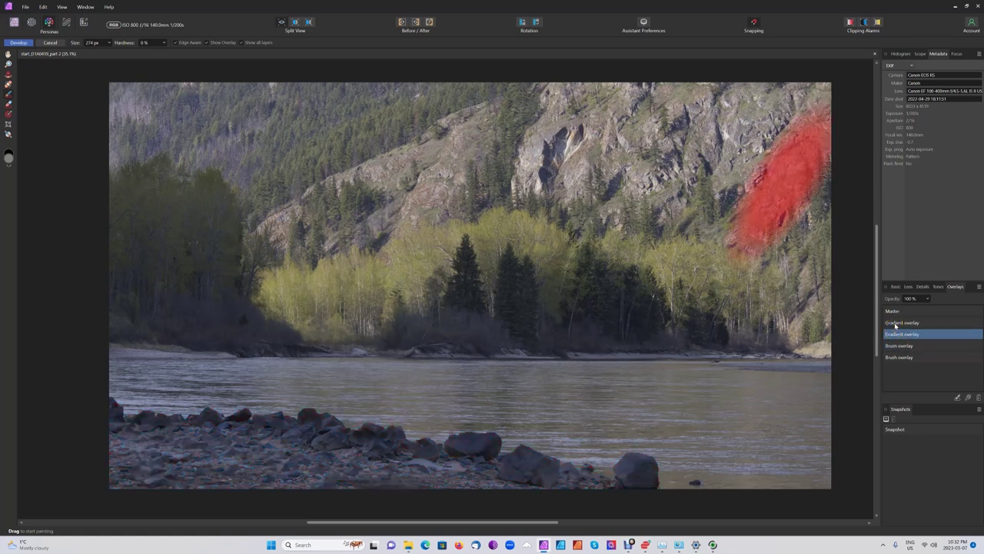
{"action": "left_click", "coordinate": [894, 323]}
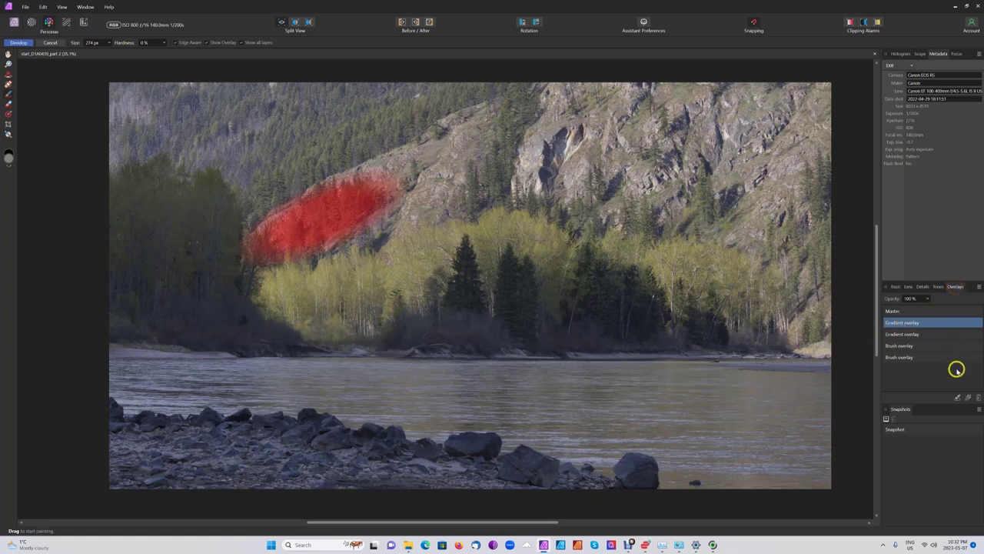
{"action": "left_click", "coordinate": [959, 397]}
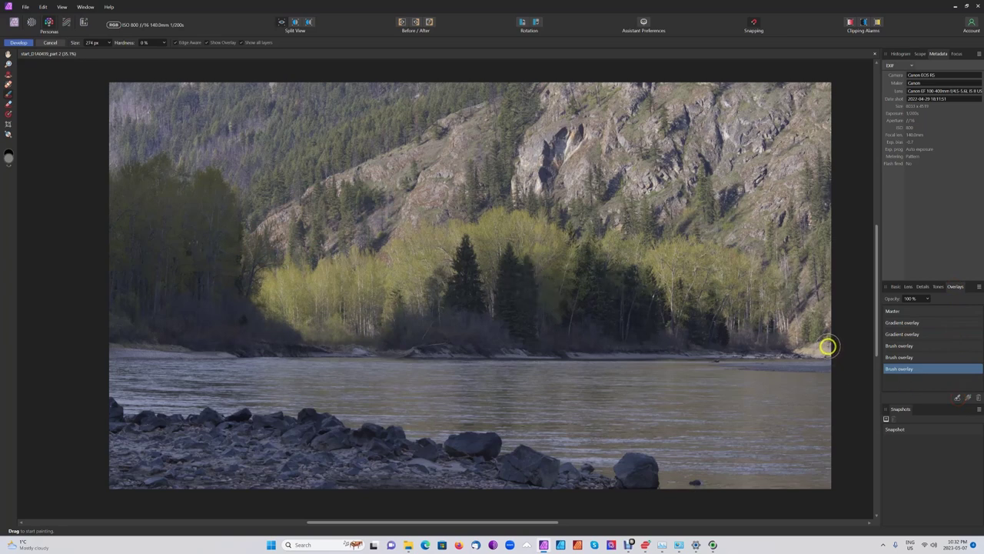
- Paint the new mask on the right shoreline and top-left corner with exposure at -0.249
{"action": "left_click_drag", "start_coordinate": [828, 346], "coordinate": [805, 350]}
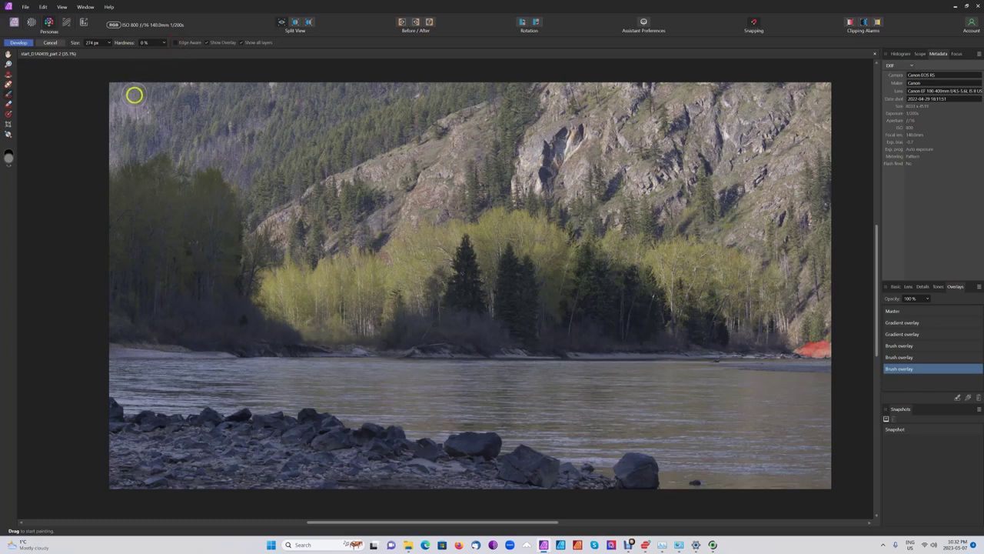
{"action": "mouse_move", "coordinate": [124, 92]}
{"action": "left_mouse_down"}
{"action": "mouse_move", "coordinate": [121, 114]}
{"action": "mouse_move", "coordinate": [139, 110]}
{"action": "mouse_move", "coordinate": [125, 95]}
{"action": "mouse_move", "coordinate": [141, 115]}
{"action": "mouse_move", "coordinate": [125, 99]}
{"action": "left_mouse_up"}
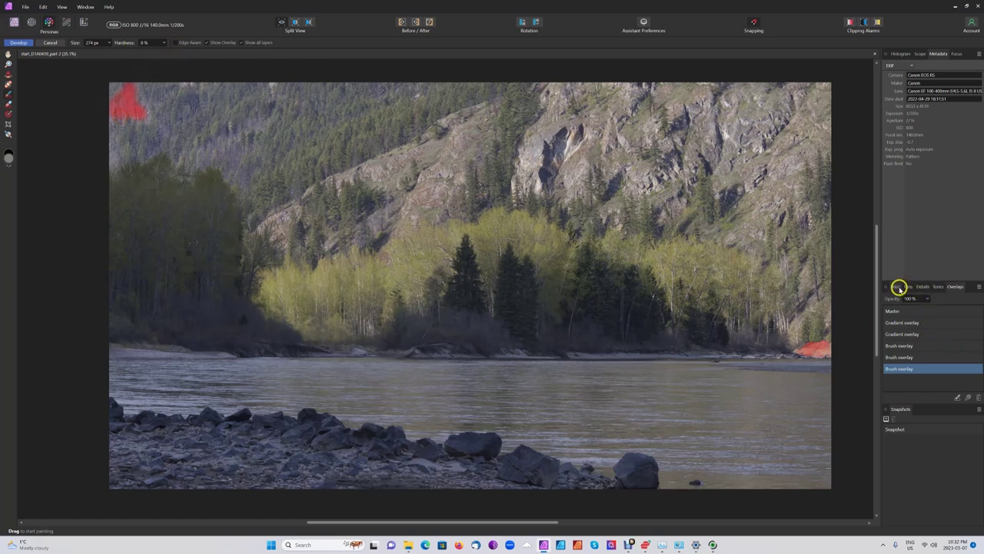
{"action": "left_click", "coordinate": [896, 286]}
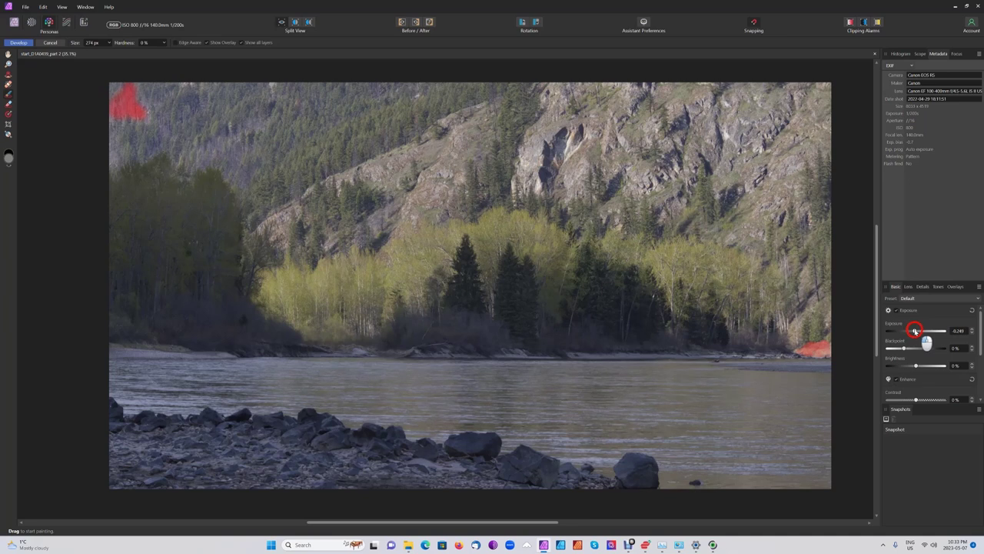
{"action": "left_click", "coordinate": [815, 351]}
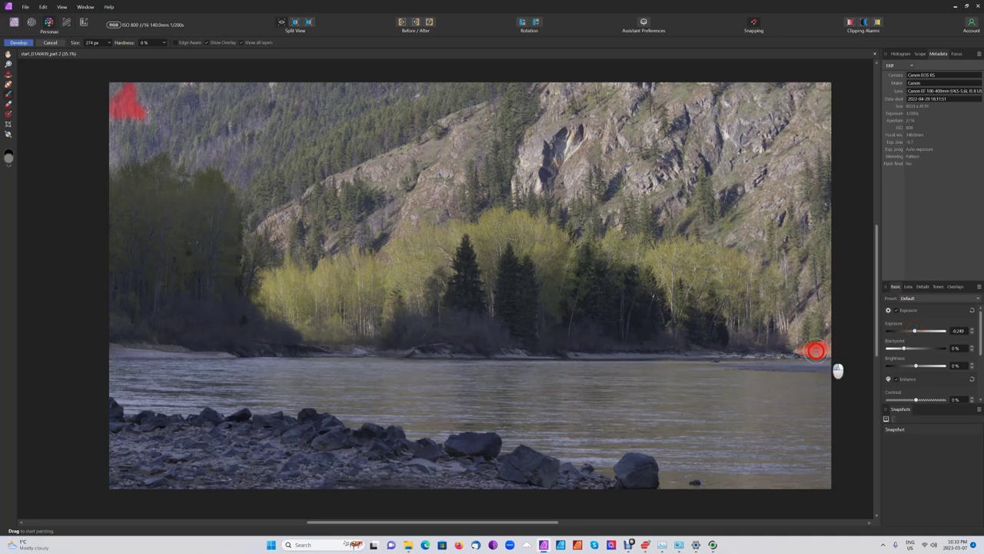
{"action": "left_click", "coordinate": [205, 43]}
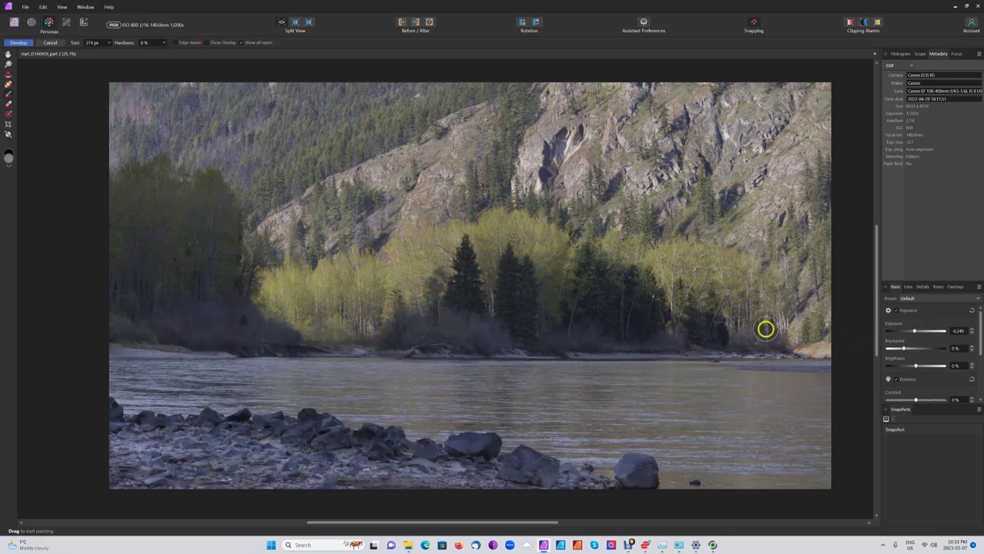
{"action": "left_click", "coordinate": [813, 347]}
{"action": "mouse_move", "coordinate": [136, 106]}
{"action": "left_mouse_down"}
{"action": "mouse_move", "coordinate": [127, 95]}
{"action": "mouse_move", "coordinate": [120, 126]}
{"action": "mouse_move", "coordinate": [143, 116]}
{"action": "mouse_move", "coordinate": [136, 87]}
{"action": "mouse_move", "coordinate": [119, 104]}
{"action": "mouse_move", "coordinate": [138, 114]}
{"action": "mouse_move", "coordinate": [132, 92]}
{"action": "mouse_move", "coordinate": [117, 112]}
{"action": "left_mouse_up"}
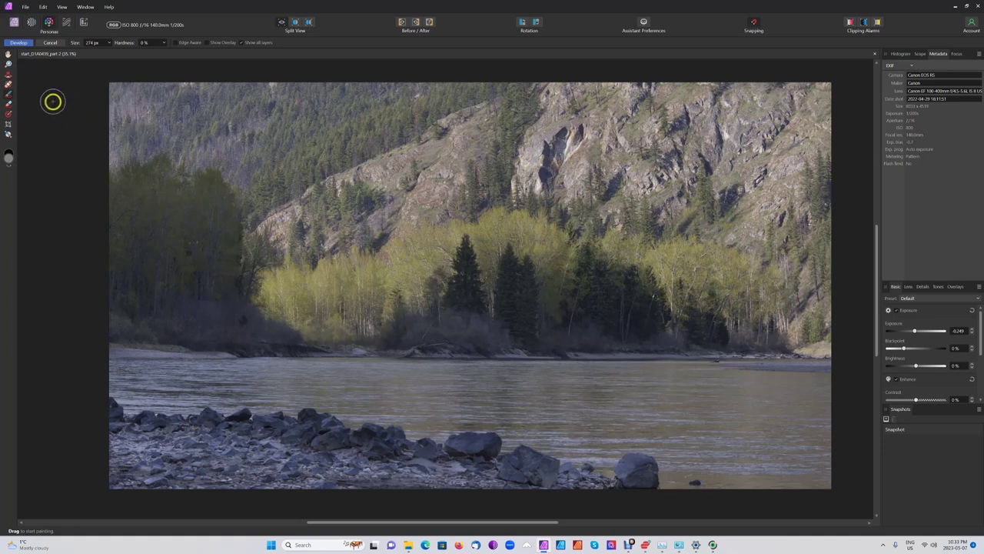
- Apply the RAW development so the photo opens as layers in the Photo persona
{"action": "left_click", "coordinate": [13, 42]}
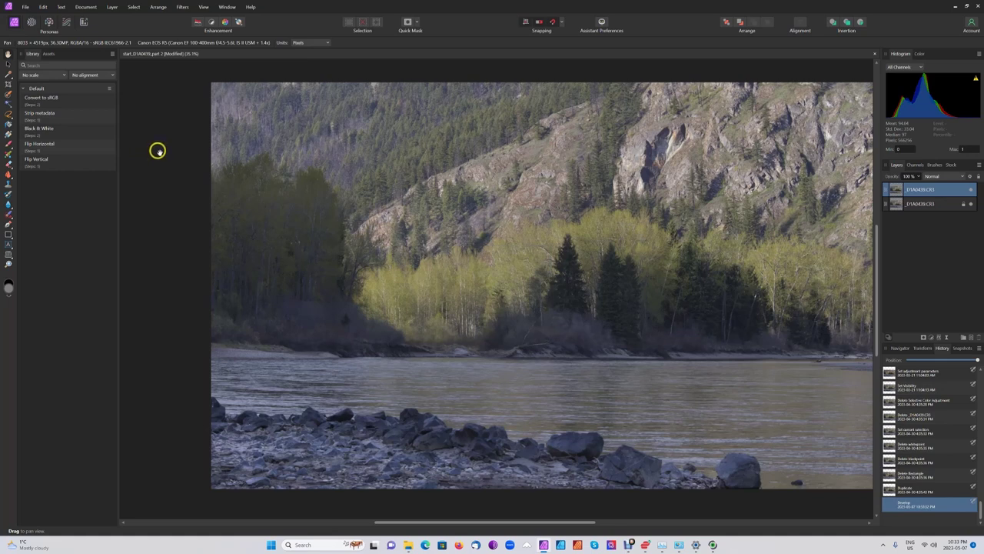
{"action": "scroll", "coordinate": [156, 151], "scroll_direction": "right", "scroll_amount": 2}
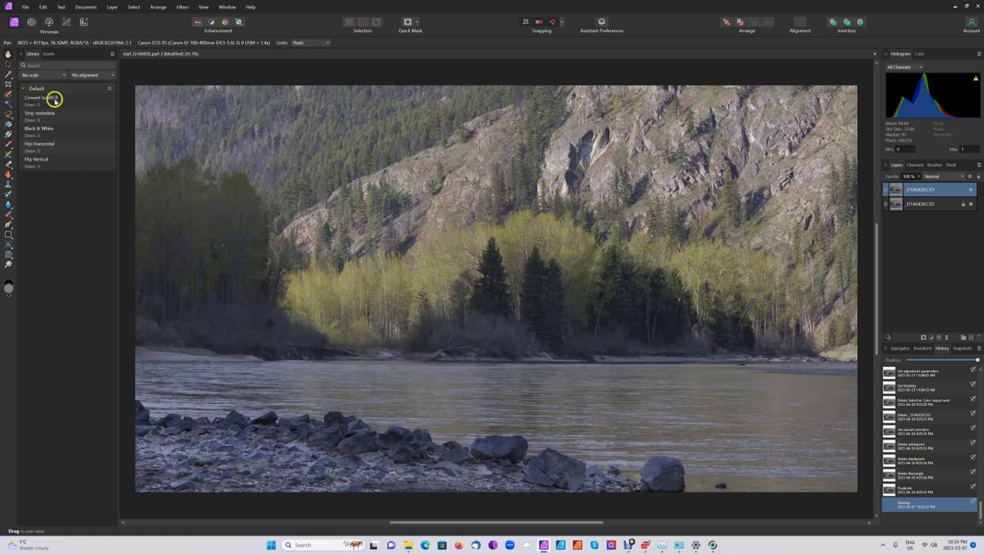
{"action": "left_click", "coordinate": [8, 234]}
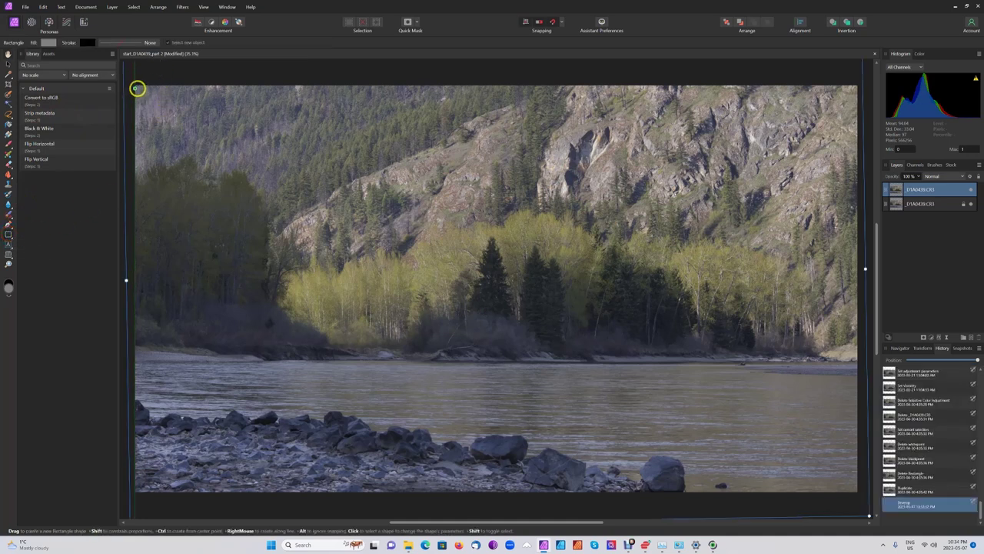
- Draw a rectangle covering the whole photo and fill it with Black 50% grey
{"action": "left_click_drag", "start_coordinate": [142, 90], "coordinate": [857, 490]}
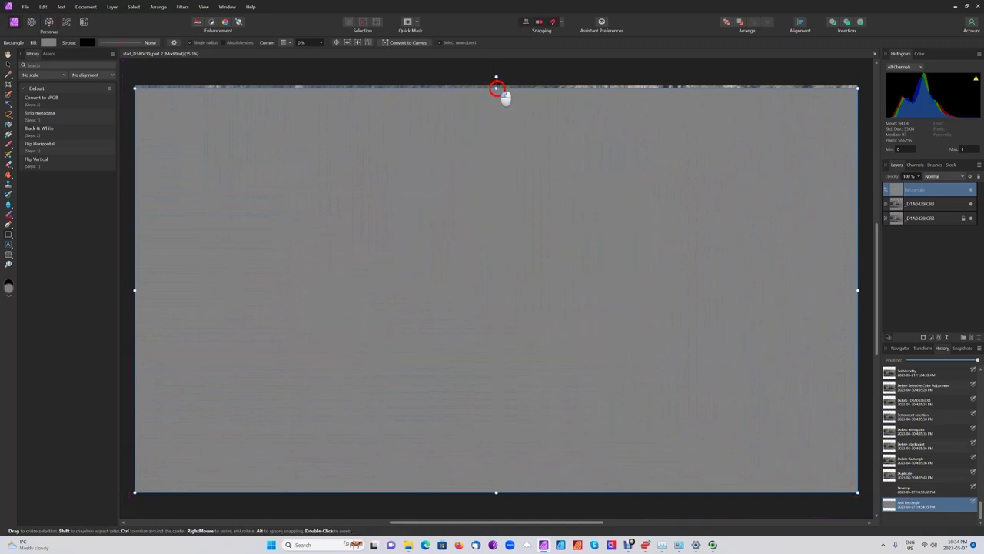
{"action": "left_click_drag", "start_coordinate": [496, 88], "coordinate": [496, 84]}
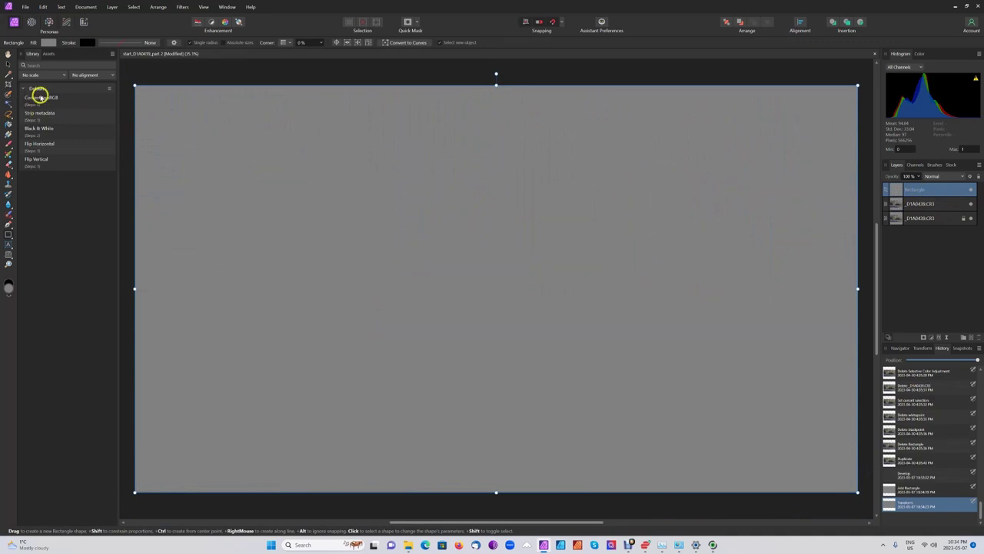
{"action": "left_click", "coordinate": [48, 43]}
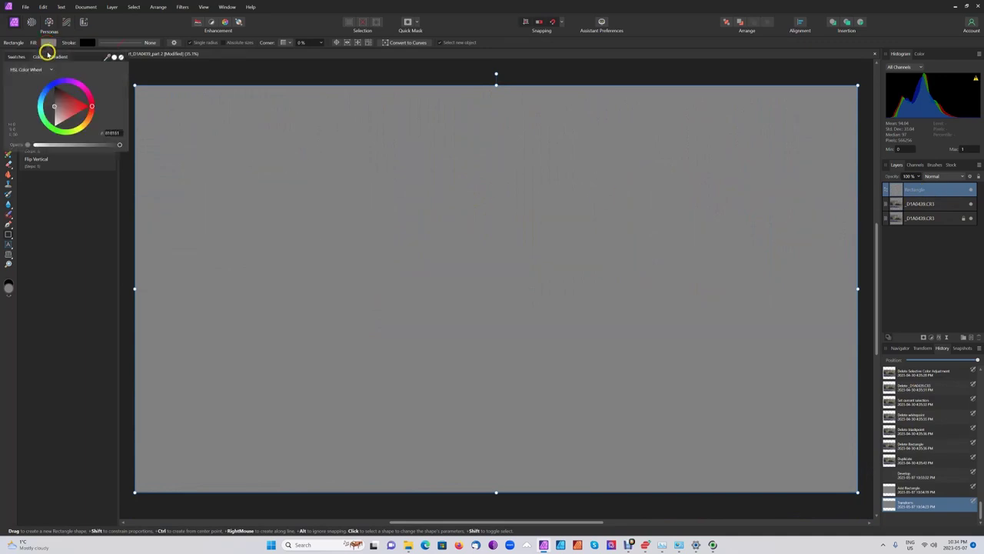
{"action": "left_click", "coordinate": [16, 57]}
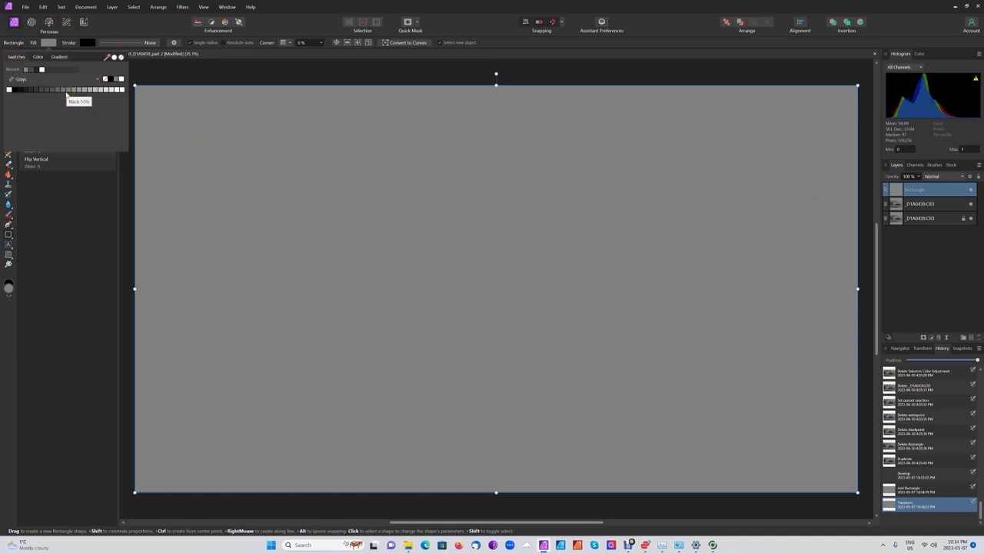
{"action": "left_click", "coordinate": [66, 91]}
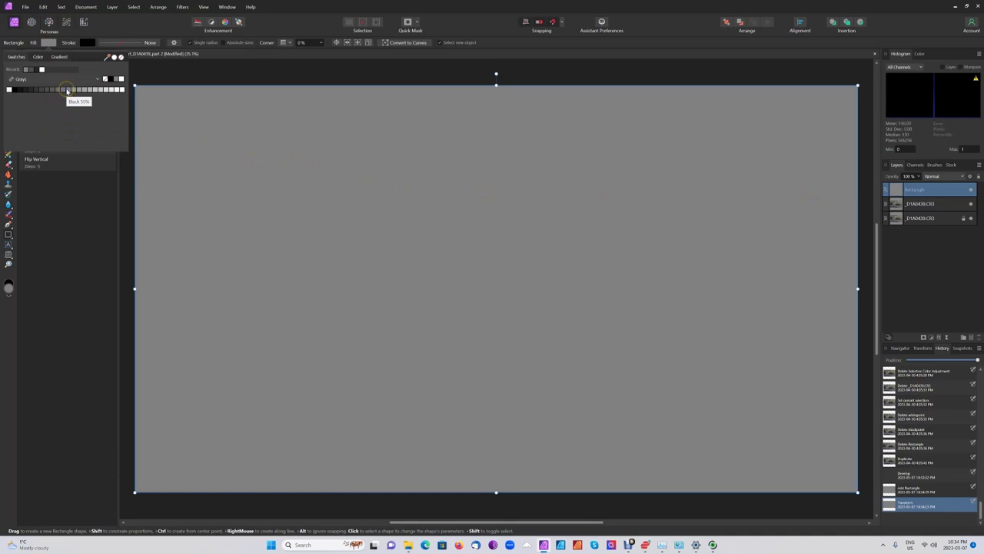
{"action": "left_click", "coordinate": [66, 91]}
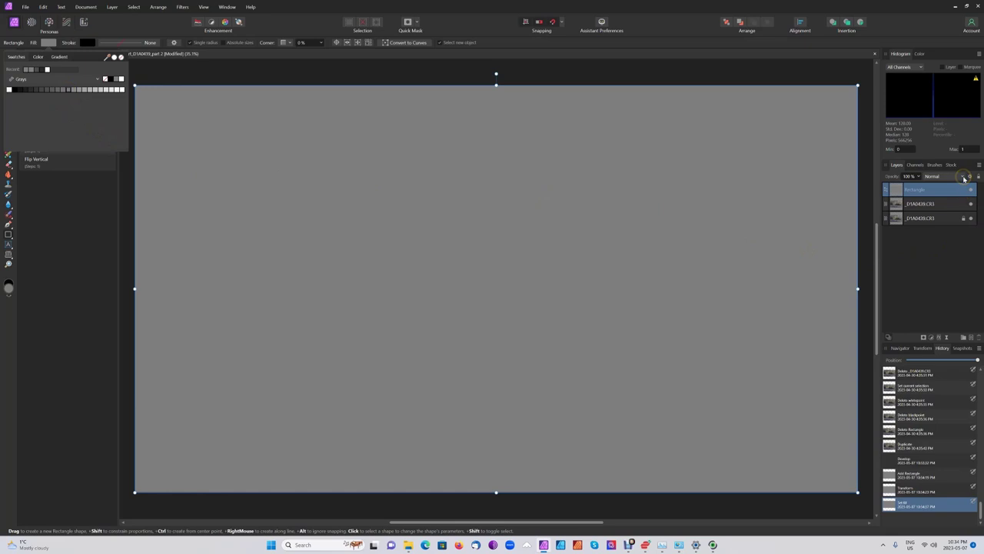
- Set the grey Rectangle layer's blend mode to Luminosity
{"action": "left_click", "coordinate": [958, 178]}
{"action": "left_click", "coordinate": [954, 176]}
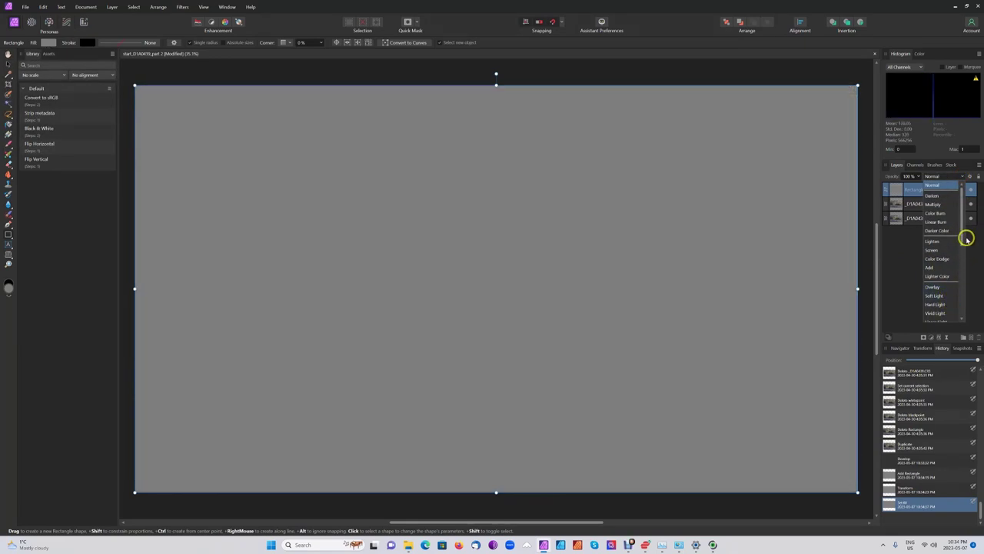
{"action": "left_click_drag", "start_coordinate": [962, 242], "coordinate": [966, 293]}
{"action": "left_click", "coordinate": [935, 301]}
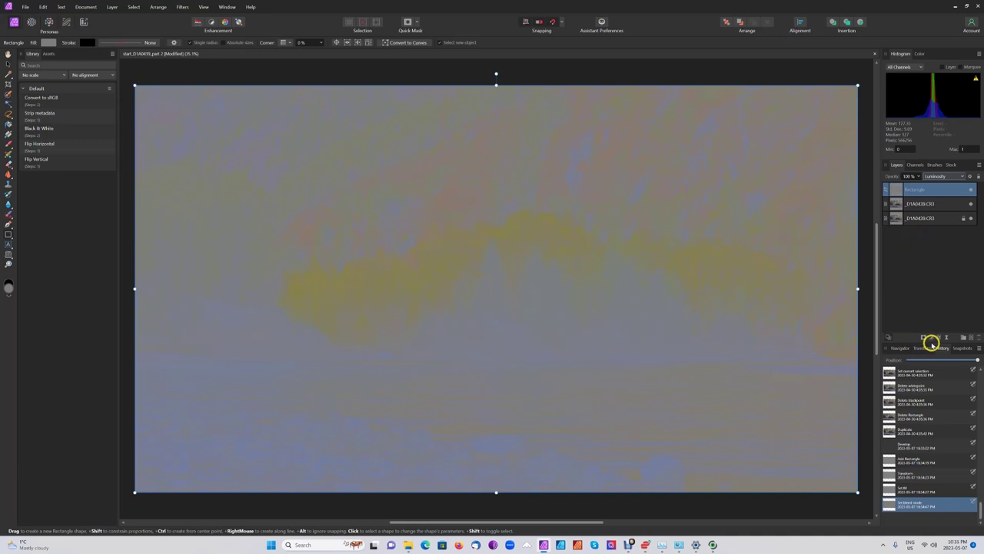
- Add an HSL adjustment and move it out of the Rectangle to sit above it
{"action": "left_click", "coordinate": [931, 338]}
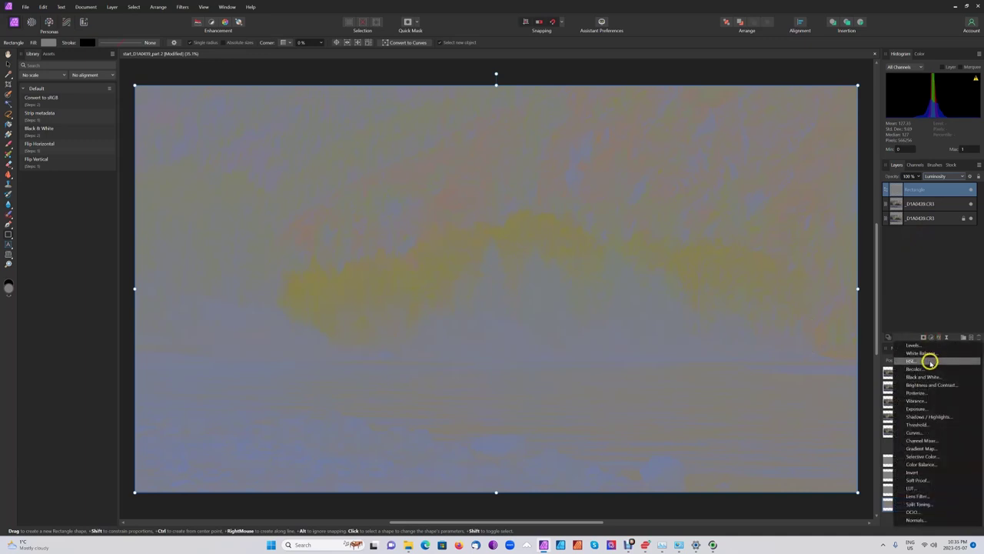
{"action": "left_click", "coordinate": [912, 361]}
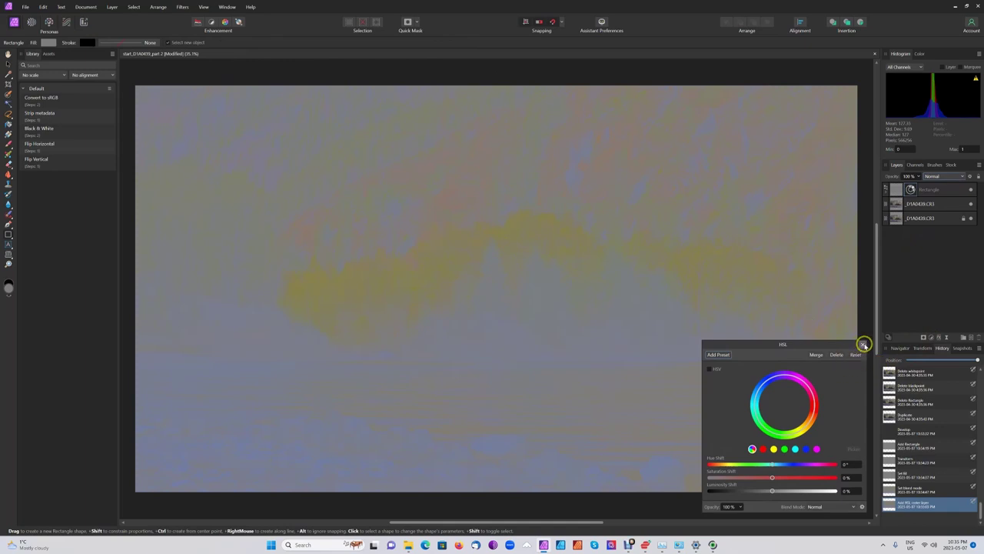
{"action": "left_click", "coordinate": [863, 344]}
{"action": "left_click", "coordinate": [885, 190]}
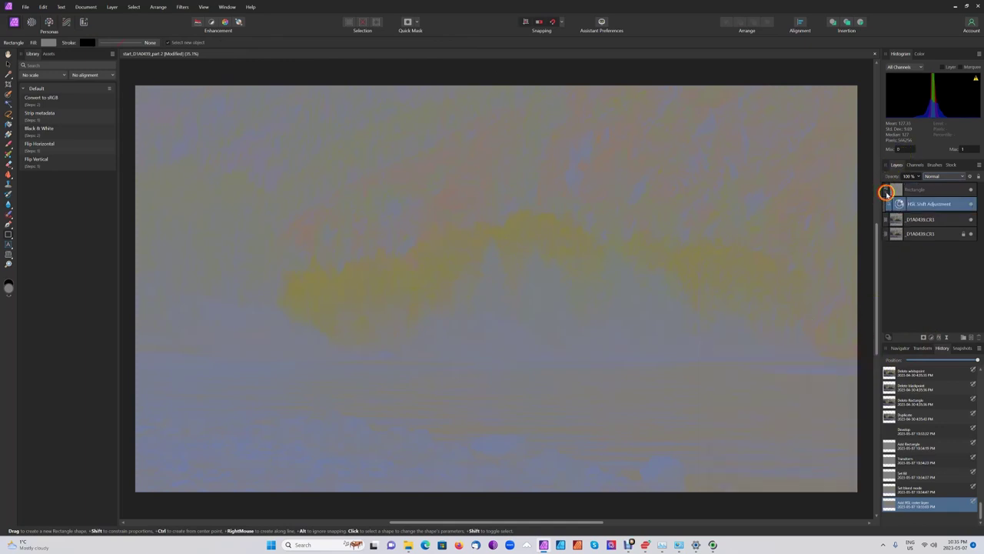
{"action": "left_click_drag", "start_coordinate": [915, 202], "coordinate": [917, 185]}
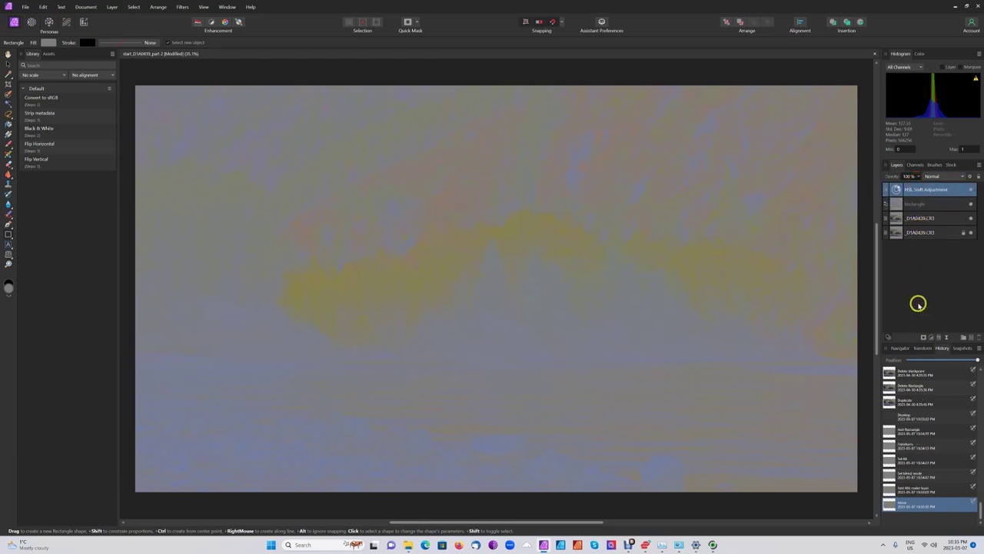
- Set the HSL Saturation Shift to 25% and select the Rectangle layer
{"action": "double_click", "coordinate": [896, 189]}
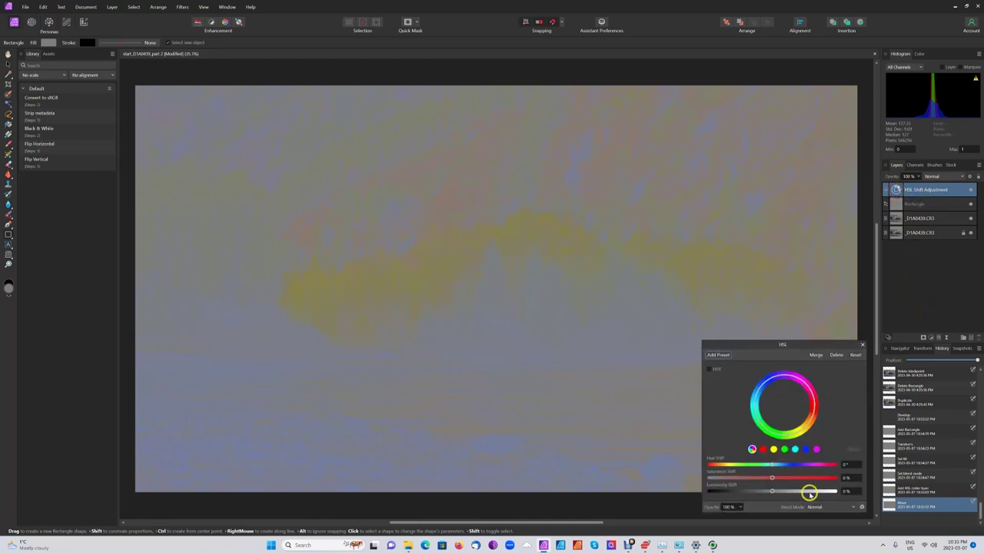
{"action": "left_click_drag", "start_coordinate": [772, 477], "coordinate": [785, 478]}
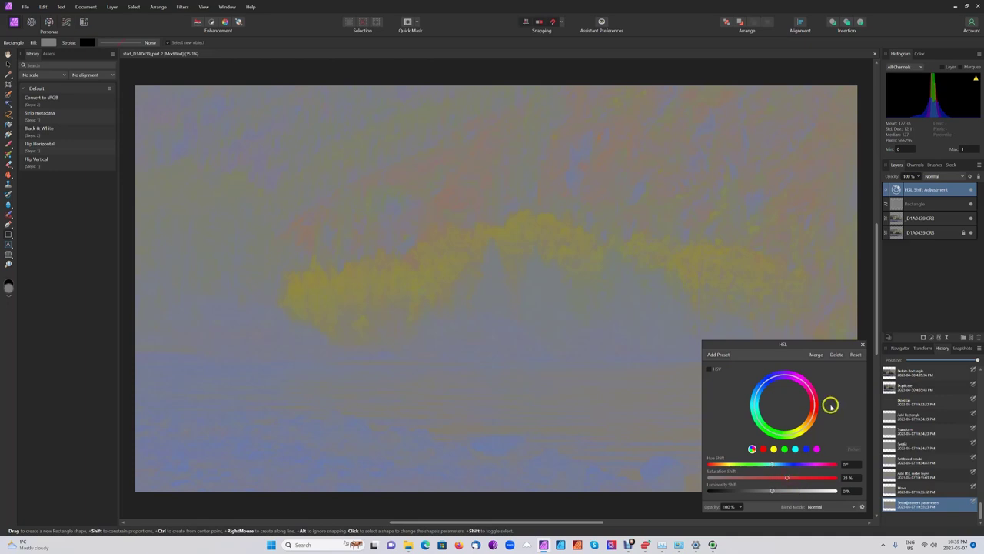
{"action": "left_click", "coordinate": [862, 346]}
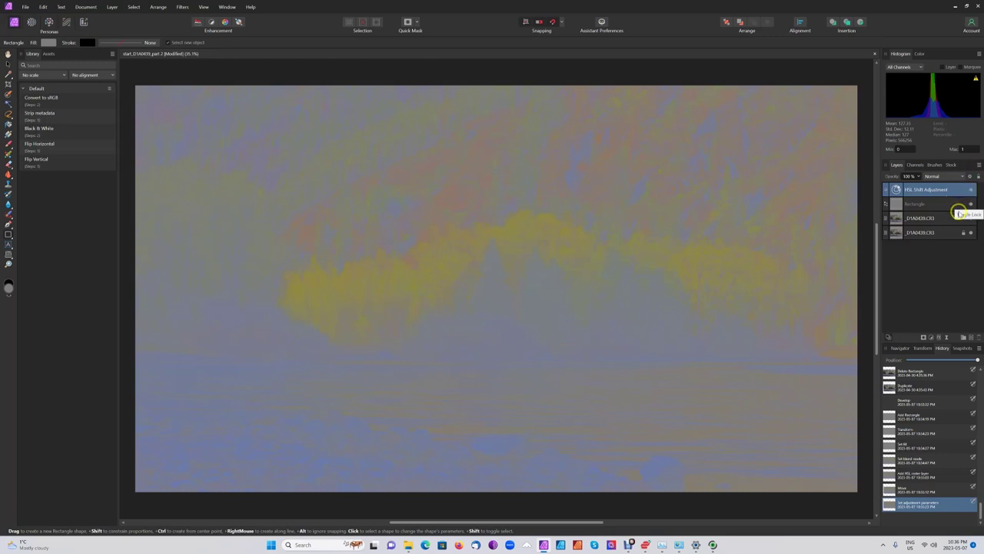
{"action": "left_click", "coordinate": [965, 206]}
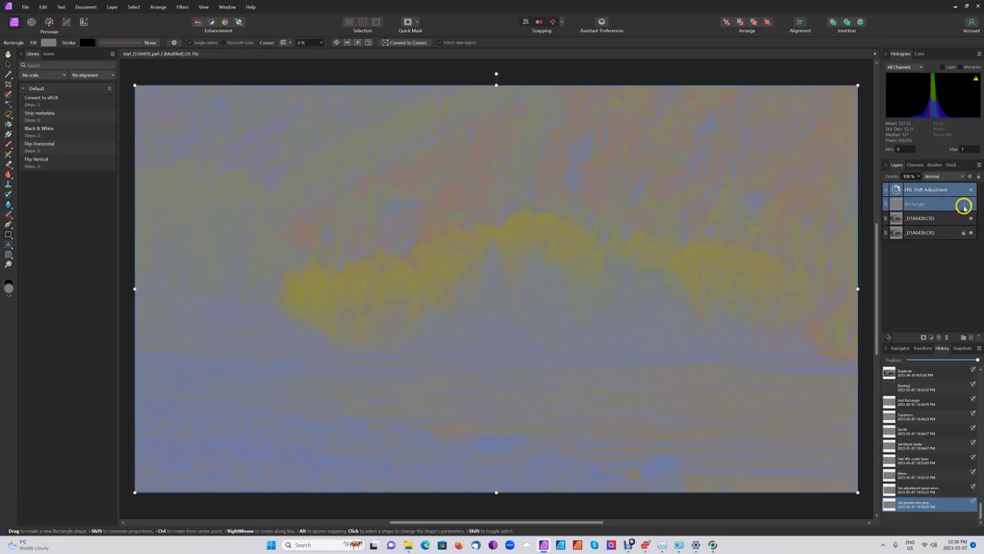
- Hide the grey Rectangle layer, select the upper CR3 photo layer and bring up the adjustments list
{"action": "left_click", "coordinate": [971, 205]}
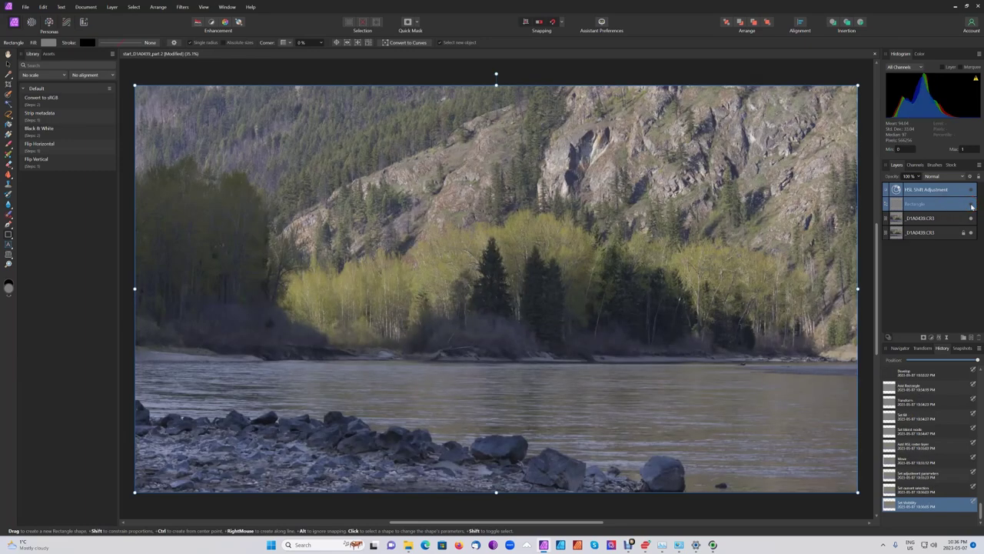
{"action": "left_click", "coordinate": [971, 205]}
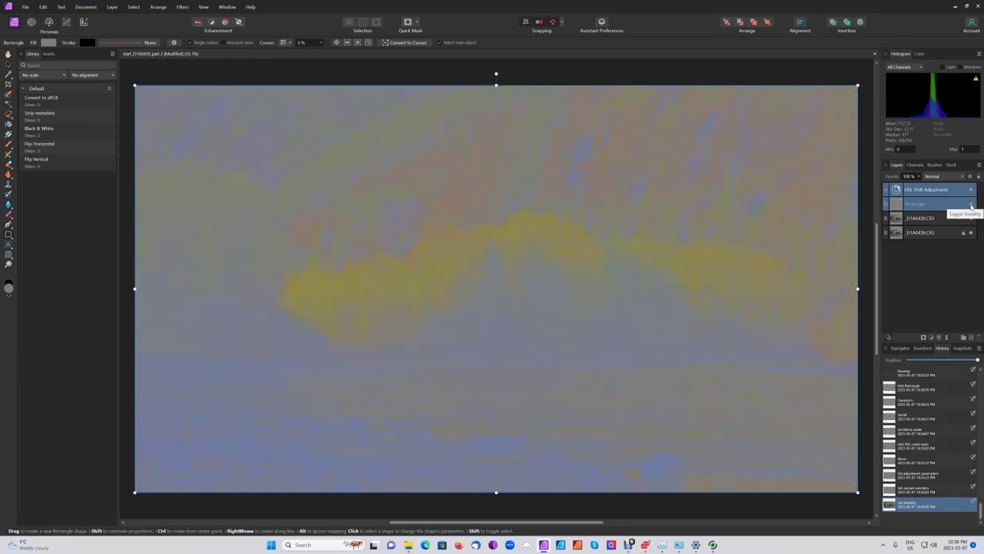
{"action": "left_click", "coordinate": [971, 205]}
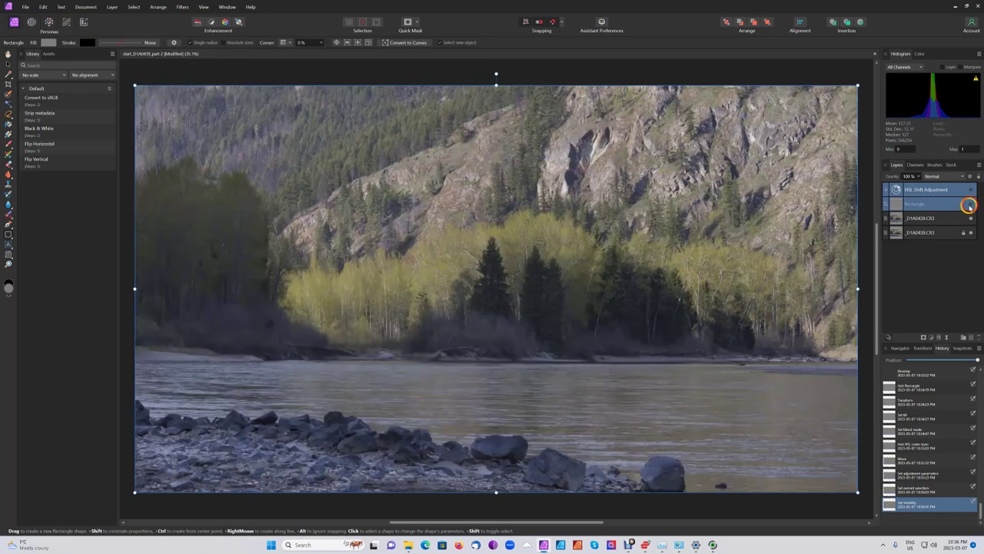
{"action": "left_click", "coordinate": [899, 221]}
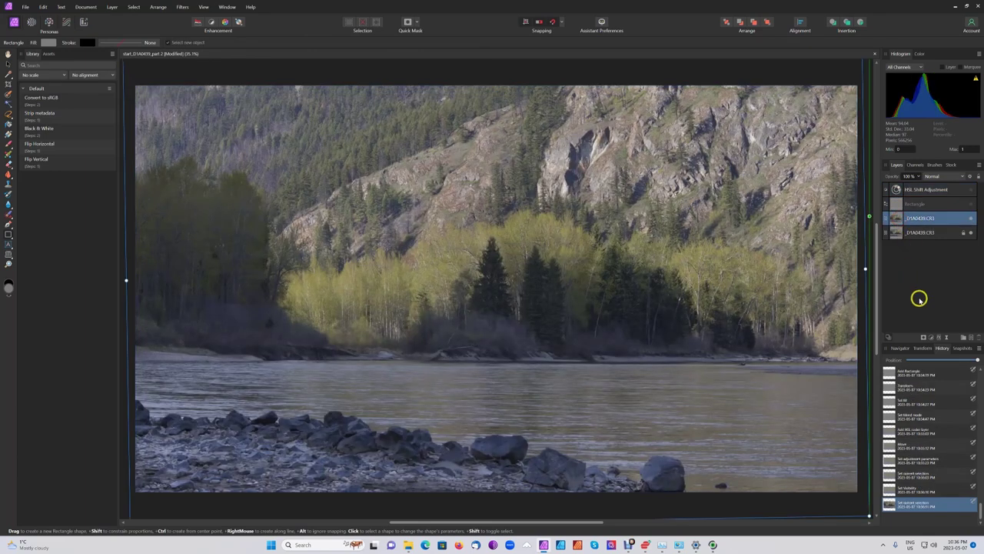
{"action": "left_click", "coordinate": [932, 338]}
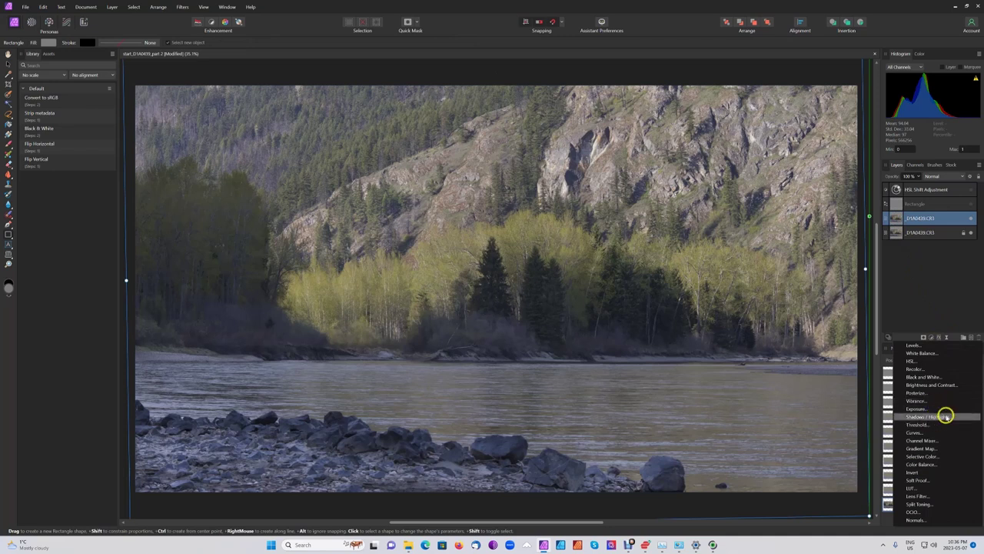
- Add a Selective Color adjustment and raise Magenta in the Reds range to 52%
{"action": "left_click", "coordinate": [914, 456]}
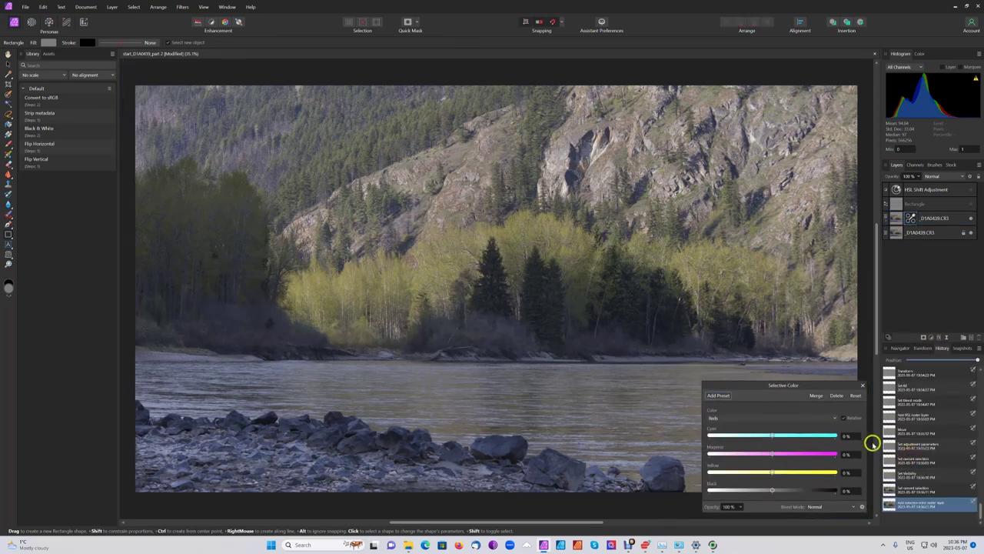
{"action": "left_click_drag", "start_coordinate": [811, 387], "coordinate": [601, 272]}
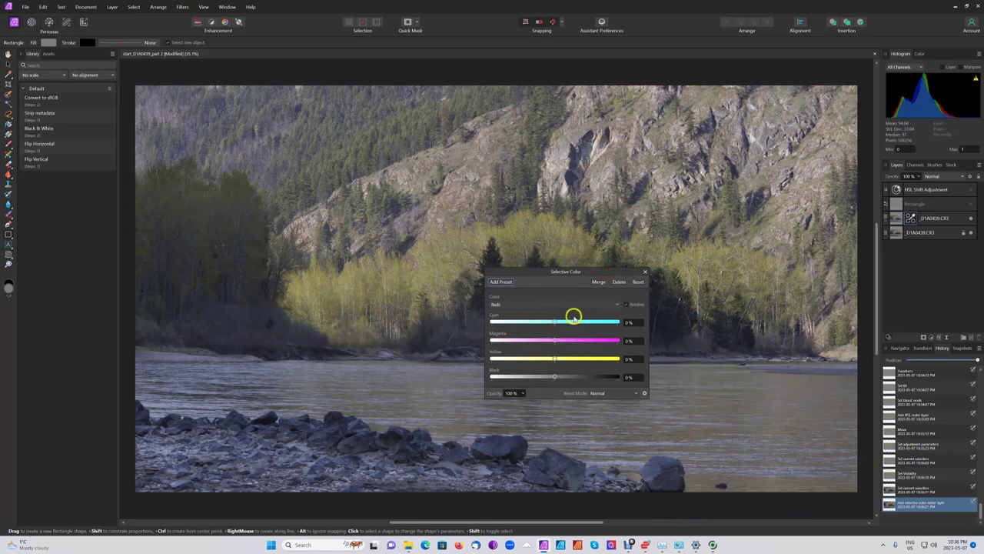
{"action": "left_click", "coordinate": [618, 305]}
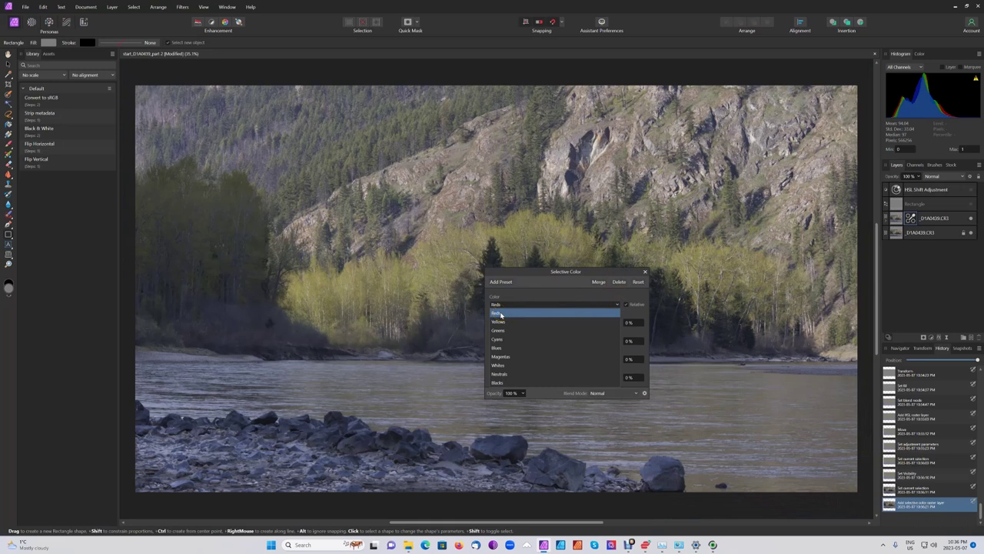
{"action": "left_click", "coordinate": [506, 364]}
{"action": "left_click", "coordinate": [571, 305]}
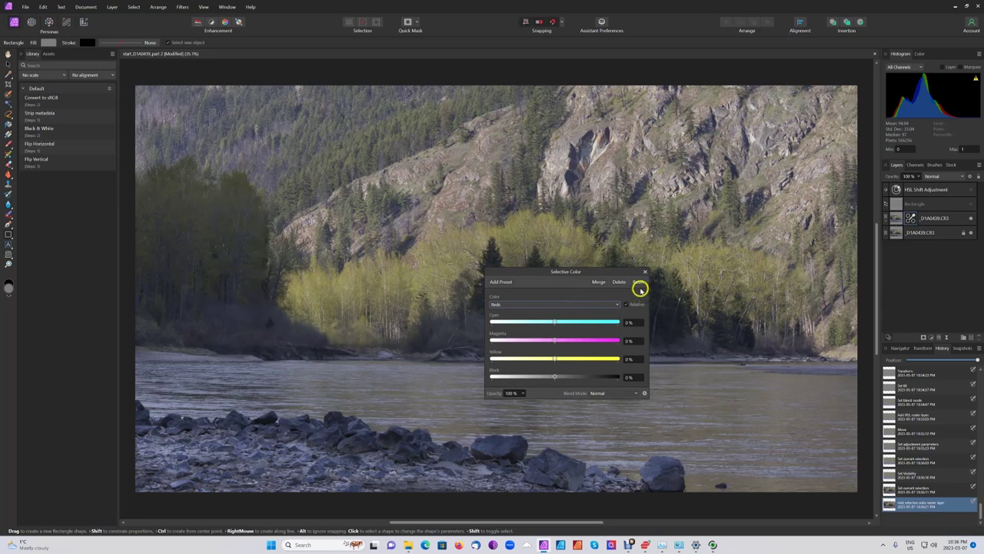
{"action": "left_click_drag", "start_coordinate": [554, 339], "coordinate": [591, 341]}
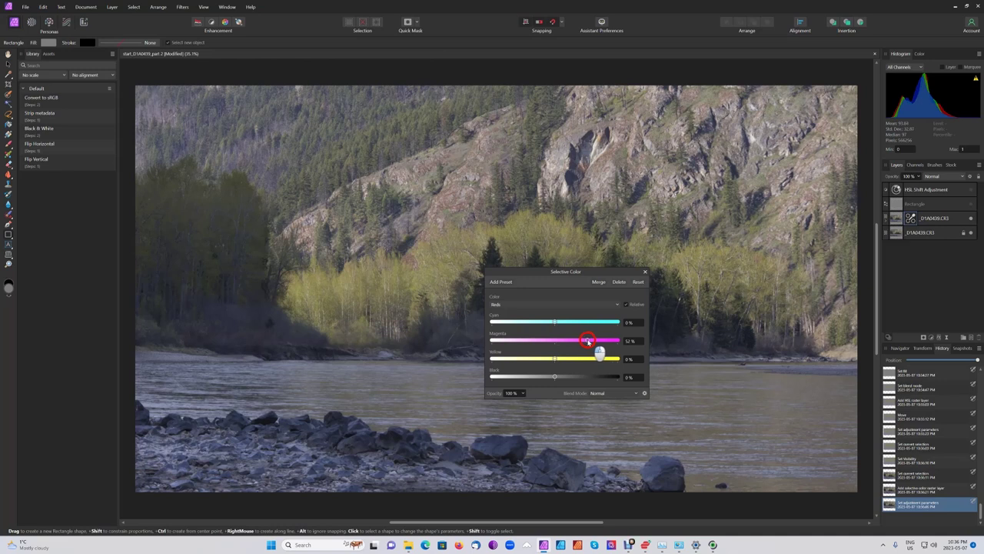
{"action": "left_click_drag", "start_coordinate": [587, 340], "coordinate": [587, 339]}
{"action": "left_click", "coordinate": [618, 304]}
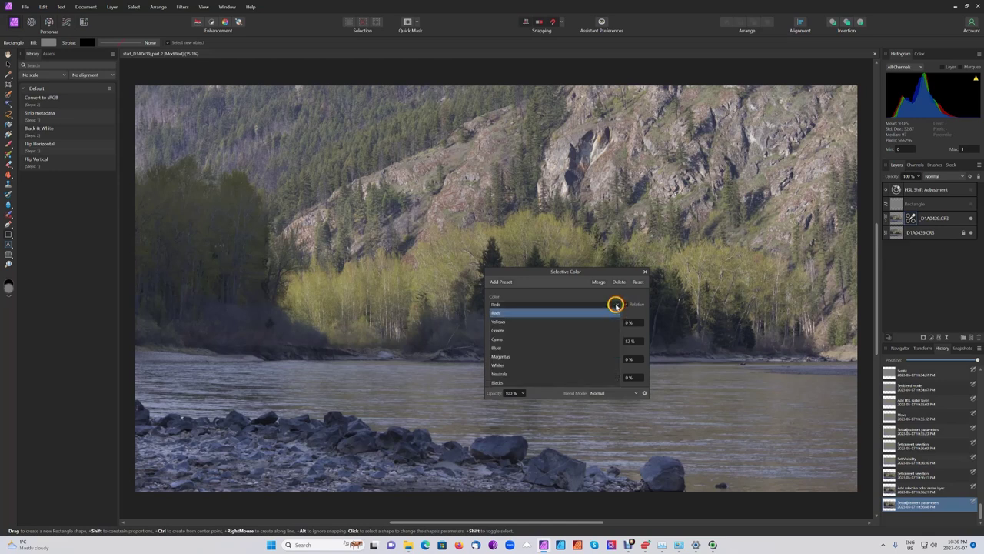
- Set the Selective Color Yellows range to Yellow 60%, Cyan -46% and Magenta 0%
{"action": "left_click", "coordinate": [500, 322]}
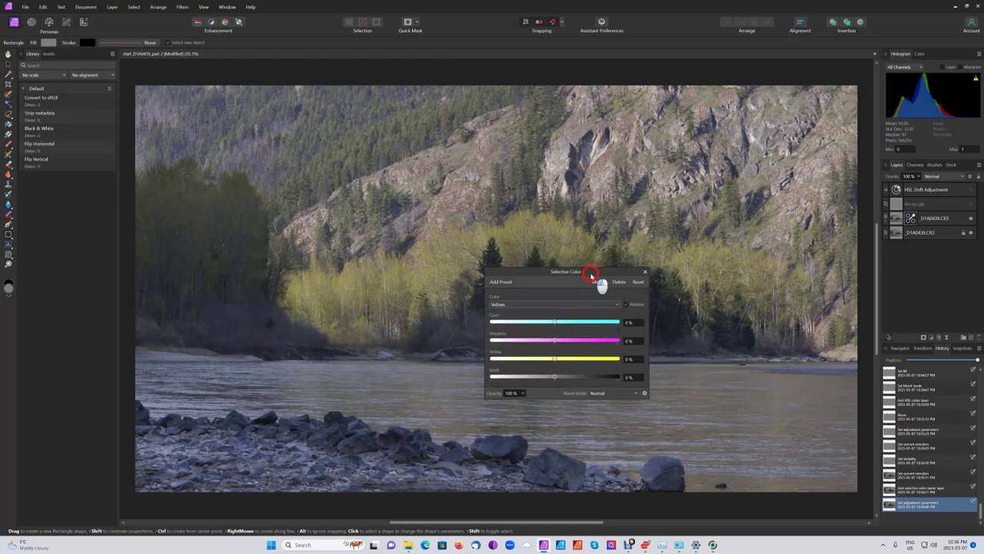
{"action": "left_click_drag", "start_coordinate": [591, 274], "coordinate": [670, 338]}
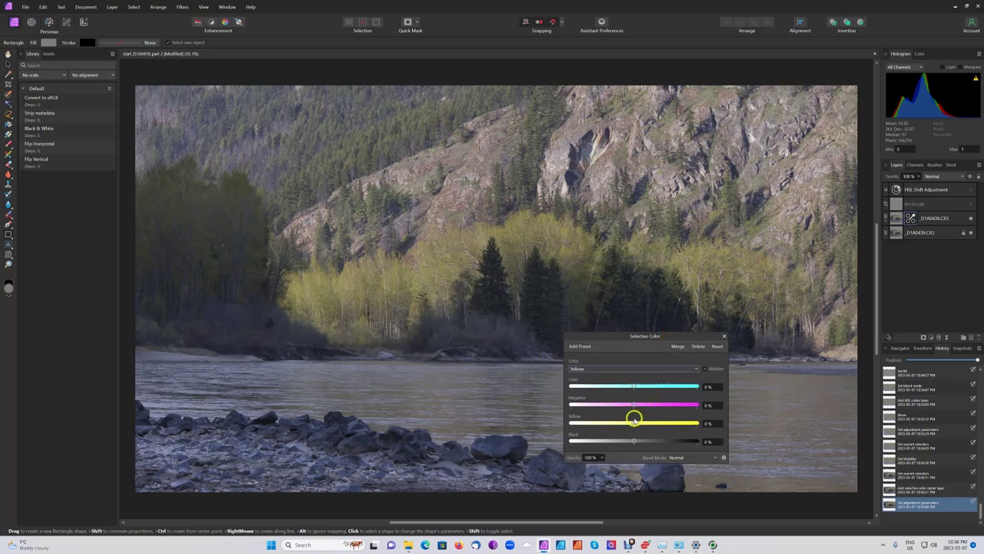
{"action": "left_click_drag", "start_coordinate": [635, 422], "coordinate": [671, 422]}
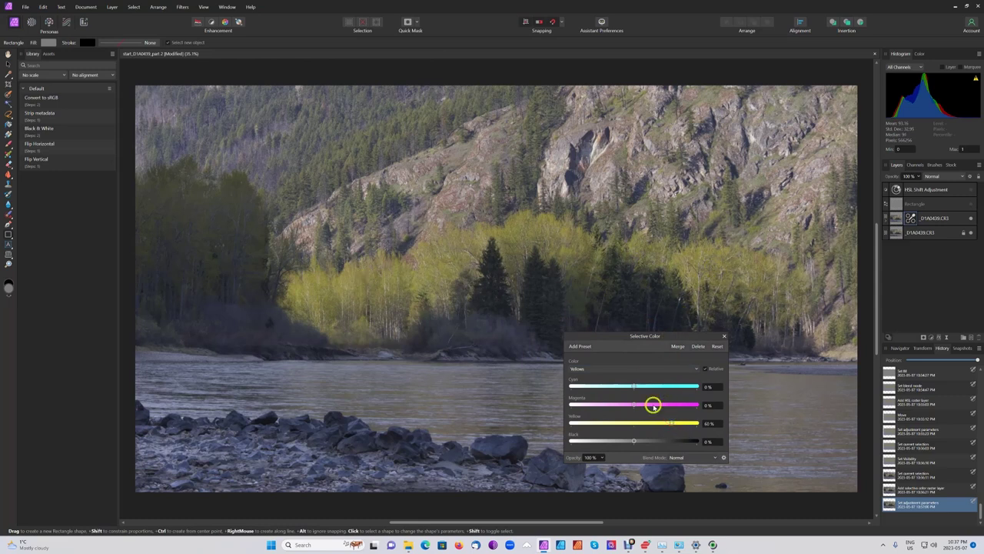
{"action": "left_click_drag", "start_coordinate": [633, 385], "coordinate": [657, 403]}
{"action": "left_click_drag", "start_coordinate": [658, 403], "coordinate": [638, 401]}
{"action": "left_click_drag", "start_coordinate": [633, 401], "coordinate": [632, 400]}
{"action": "left_click", "coordinate": [697, 369]}
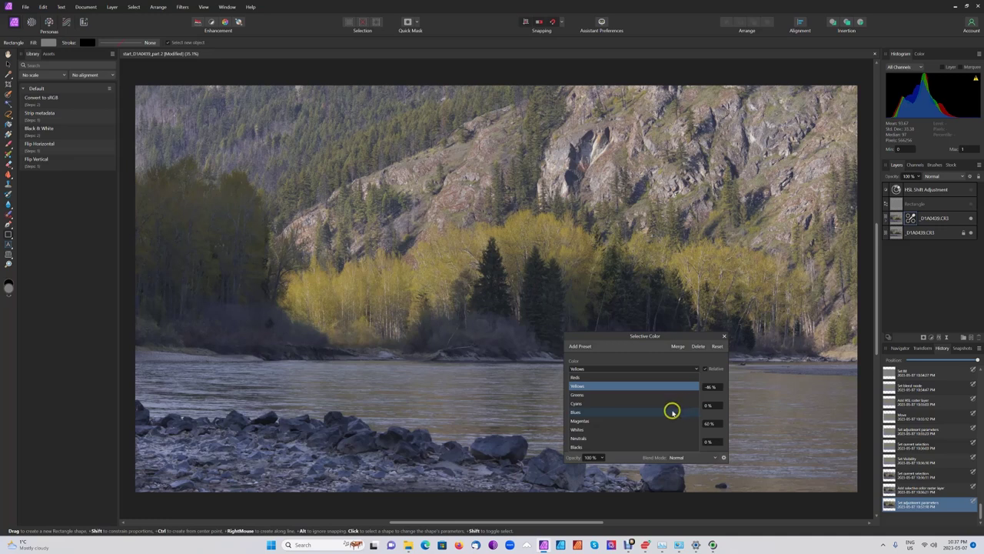
{"action": "left_click", "coordinate": [578, 395]}
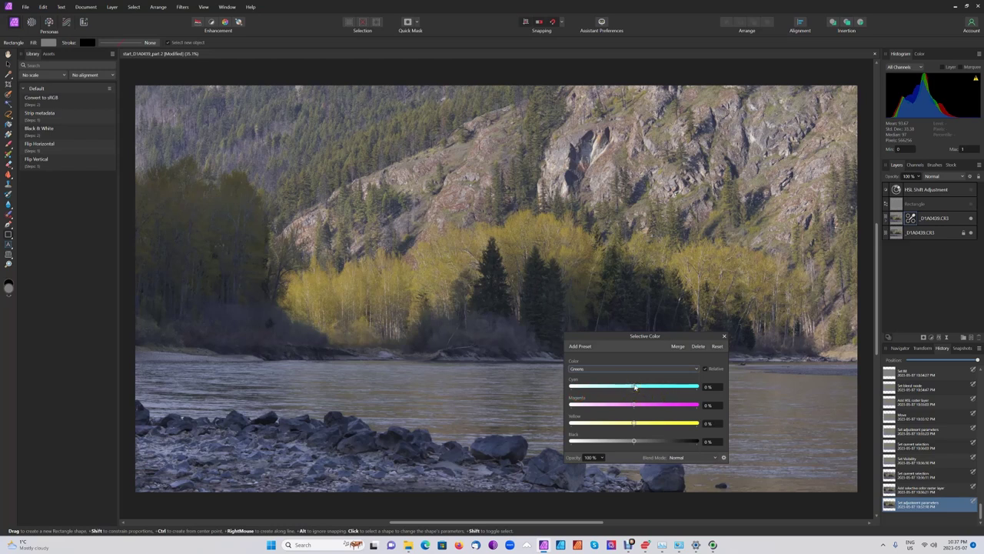
- In the Greens range, raise Cyan to 67% and Yellow to 70%
{"action": "left_click_drag", "start_coordinate": [635, 387], "coordinate": [674, 386]}
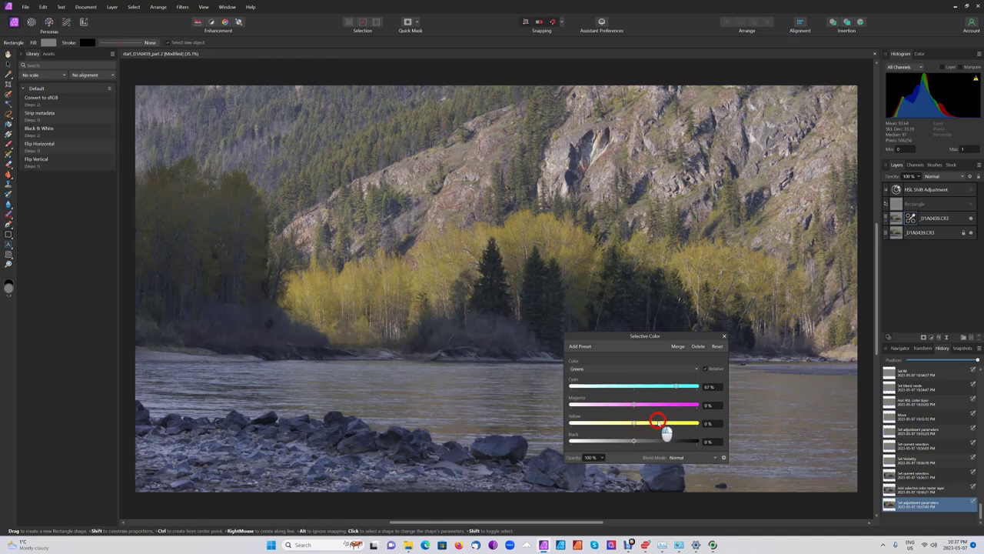
{"action": "left_click", "coordinate": [674, 421]}
{"action": "left_click_drag", "start_coordinate": [634, 426], "coordinate": [676, 425]}
{"action": "left_click", "coordinate": [696, 369]}
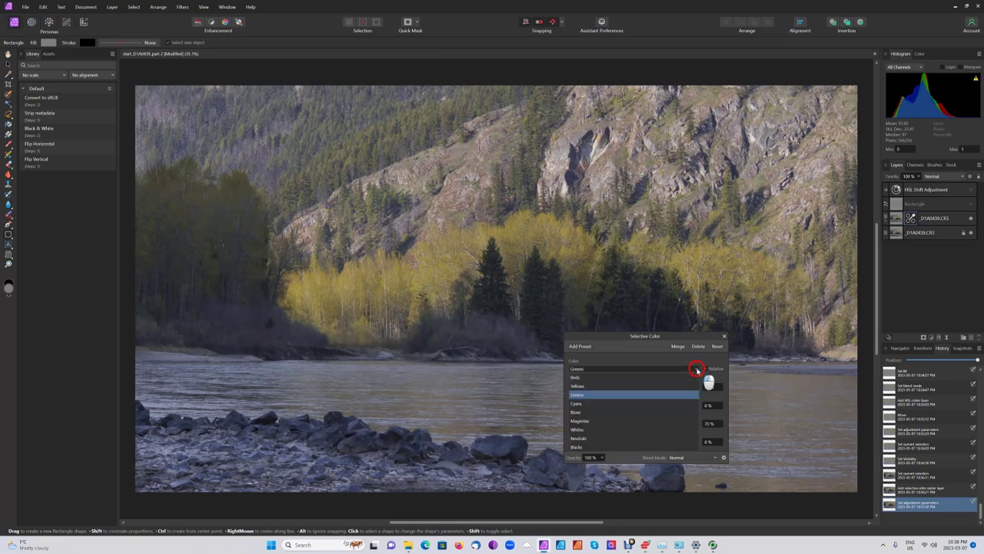
- Switch to the Blues range, raise its Cyan to 39% and close the Selective Color settings
{"action": "left_click", "coordinate": [578, 408]}
{"action": "left_click", "coordinate": [578, 413]}
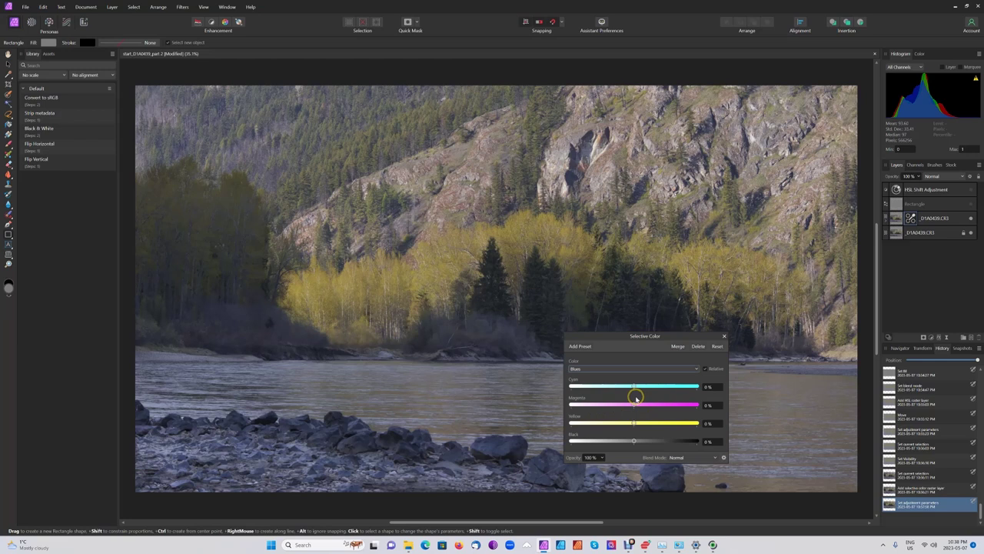
{"action": "left_click_drag", "start_coordinate": [634, 386], "coordinate": [655, 389]}
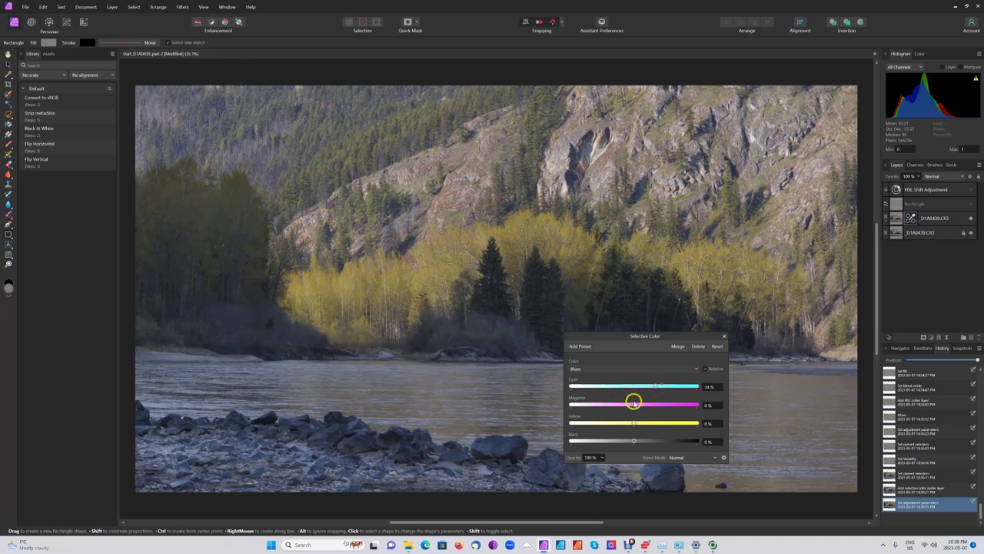
{"action": "mouse_move", "coordinate": [657, 386]}
{"action": "left_mouse_down"}
{"action": "mouse_move", "coordinate": [673, 386]}
{"action": "mouse_move", "coordinate": [657, 384]}
{"action": "left_mouse_up"}
{"action": "left_click_drag", "start_coordinate": [658, 386], "coordinate": [659, 384]}
{"action": "left_click", "coordinate": [695, 369]}
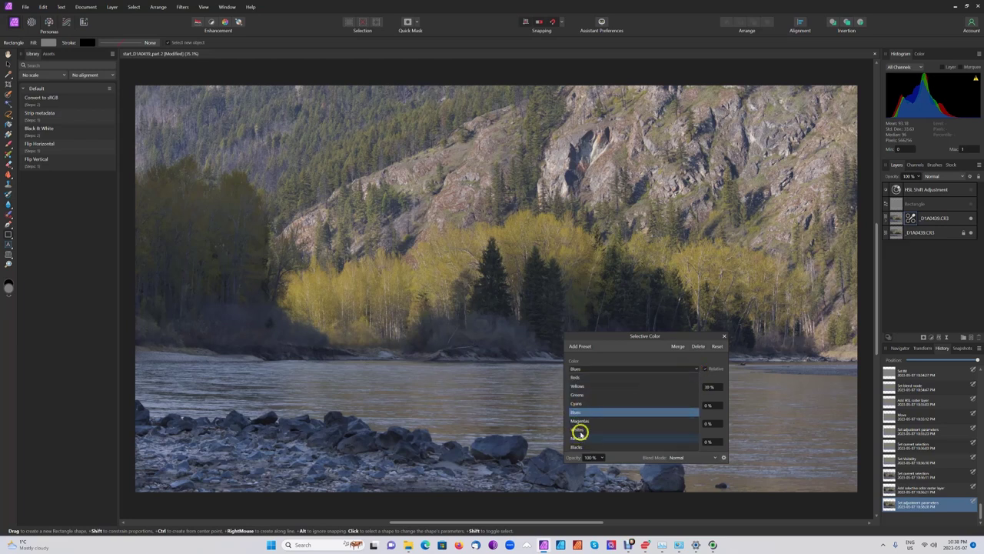
{"action": "left_click", "coordinate": [725, 337]}
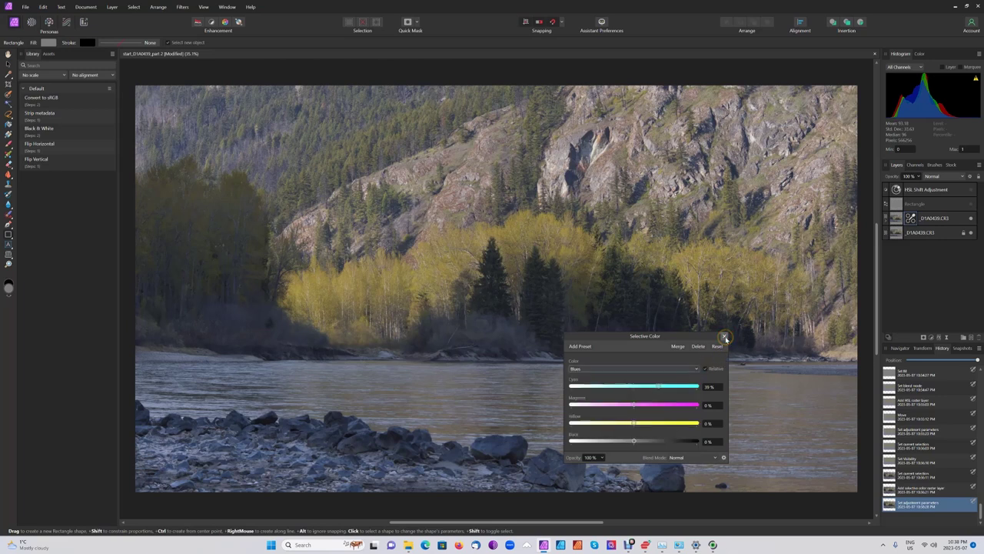
{"action": "left_click", "coordinate": [725, 338]}
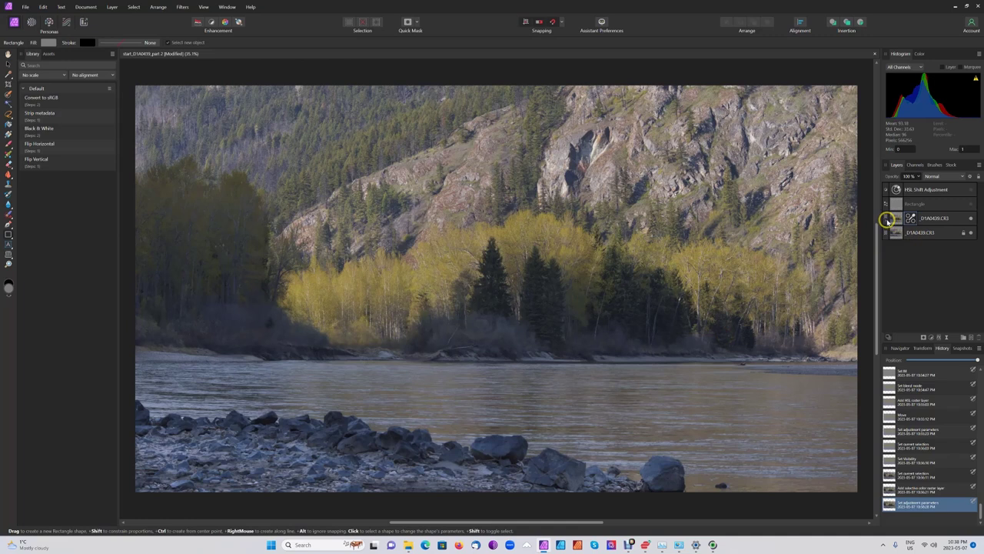
- Expand the photo layer and toggle the nested Selective Color adjustment off and on to compare
{"action": "left_click", "coordinate": [887, 219]}
{"action": "left_click", "coordinate": [897, 235]}
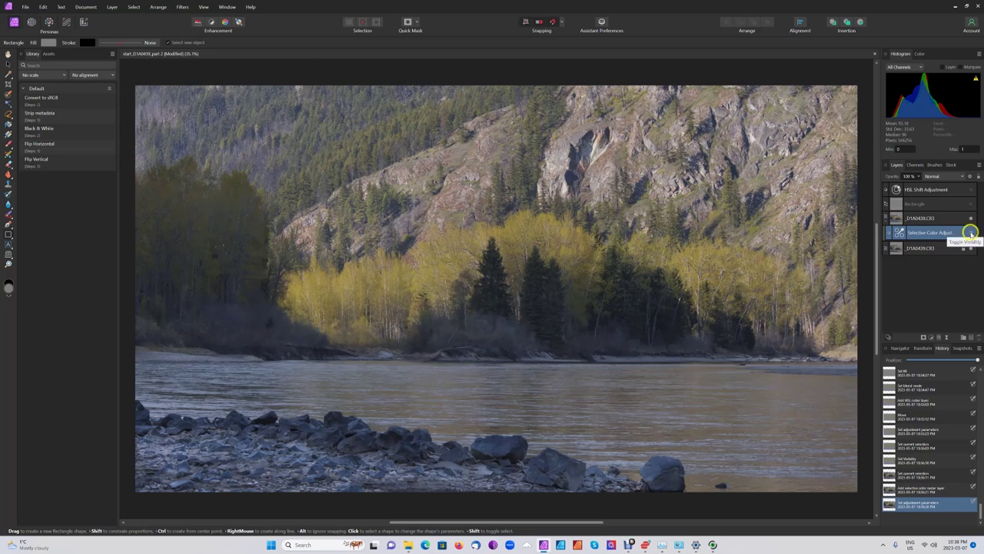
{"action": "left_click", "coordinate": [971, 233]}
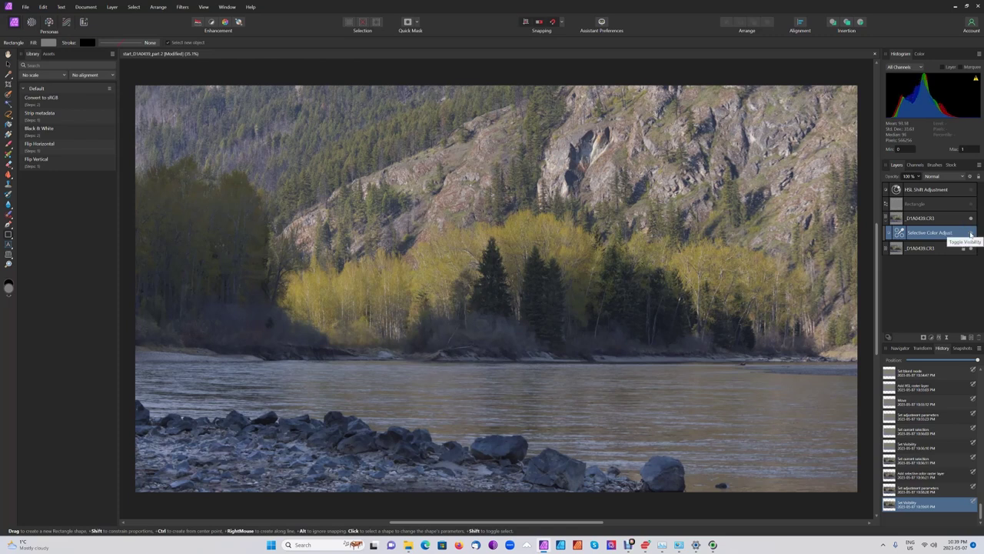
{"action": "left_click", "coordinate": [970, 234]}
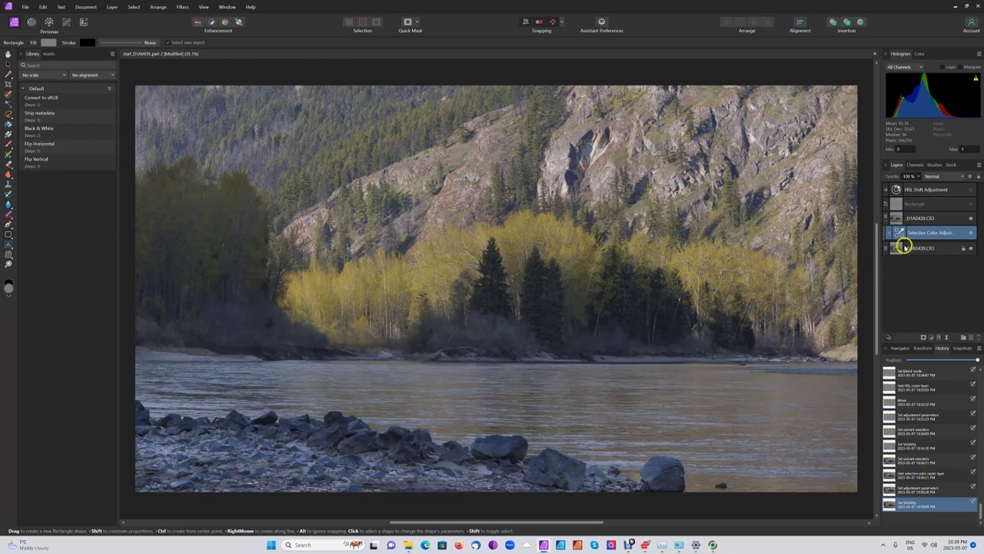
{"action": "left_click_drag", "start_coordinate": [905, 233], "coordinate": [898, 221]}
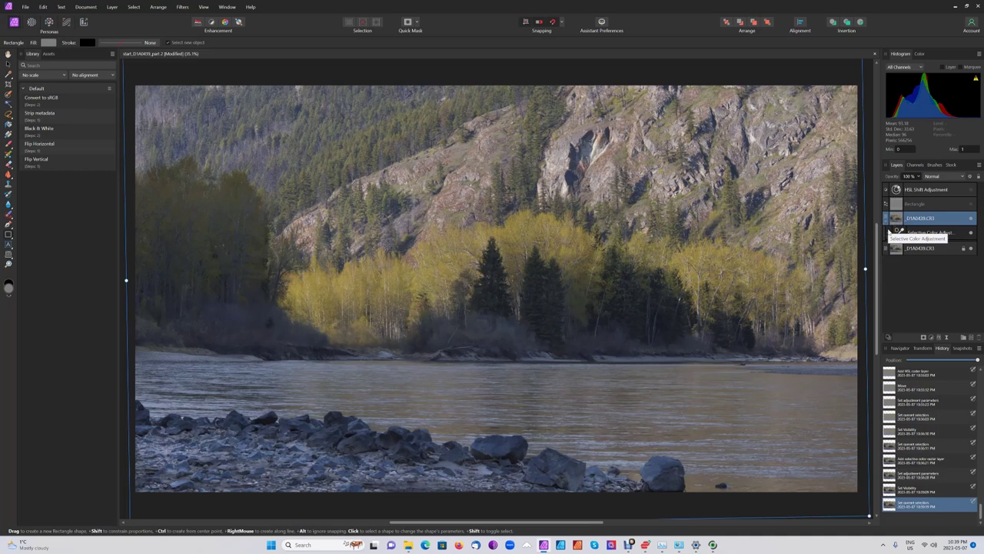
{"action": "left_click", "coordinate": [904, 229]}
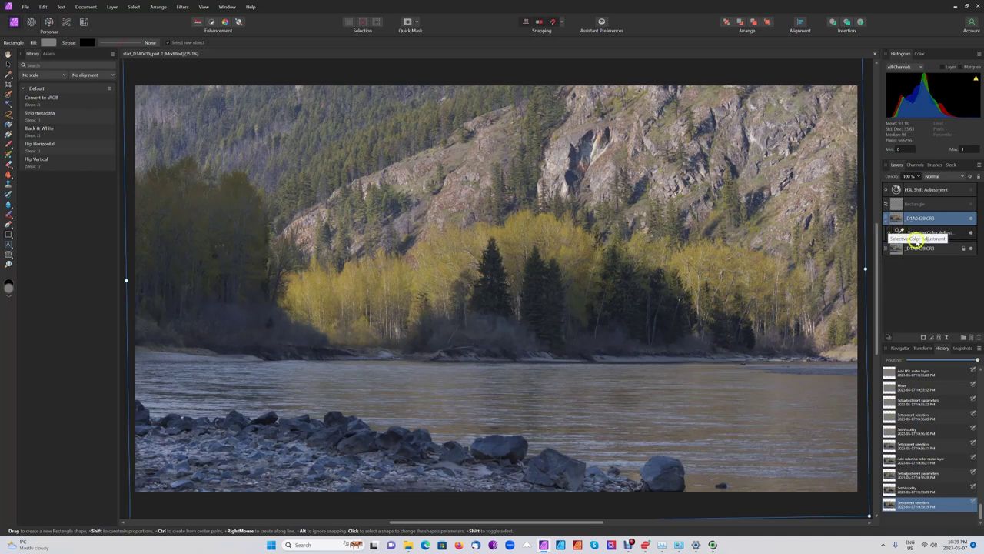
- Add a Threshold adjustment at the top of the layer stack, set to 10%
{"action": "left_click", "coordinate": [932, 338]}
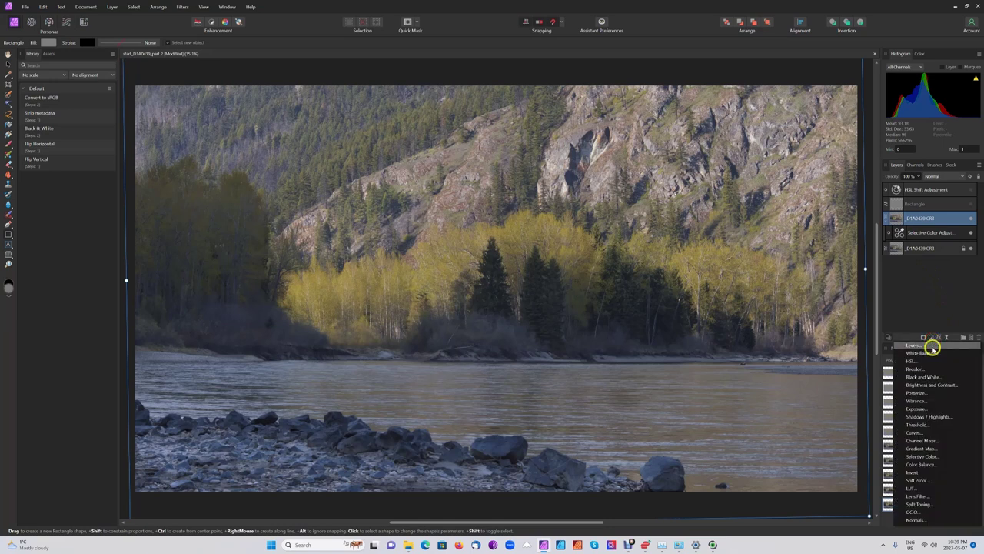
{"action": "left_click", "coordinate": [917, 425]}
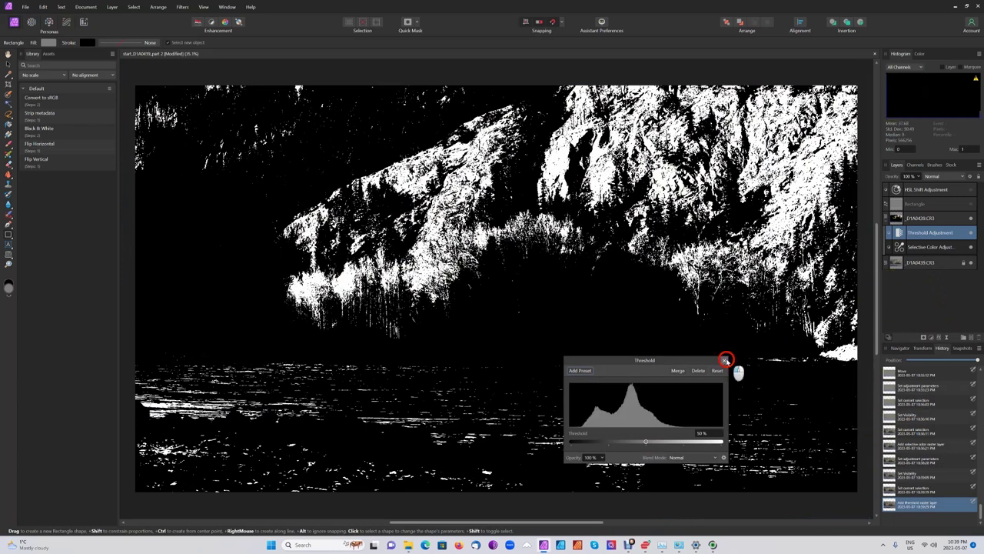
{"action": "left_click", "coordinate": [725, 359]}
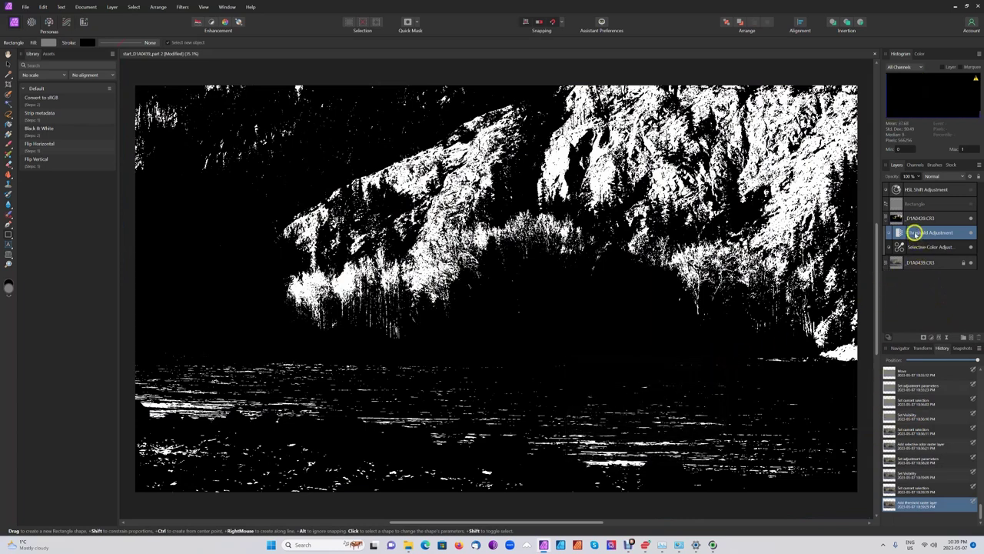
{"action": "left_click", "coordinate": [915, 230]}
{"action": "left_click_drag", "start_coordinate": [915, 228], "coordinate": [906, 197]}
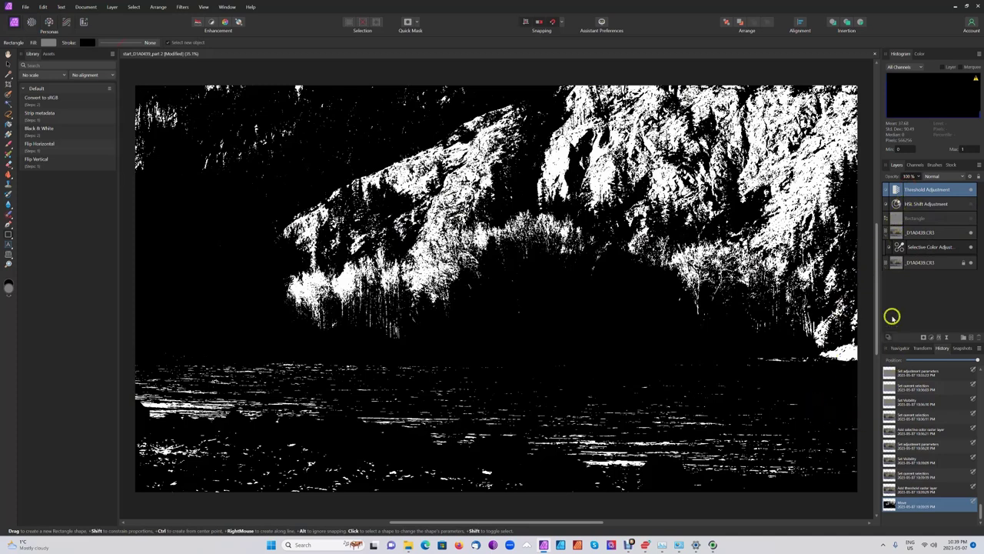
{"action": "double_click", "coordinate": [896, 193]}
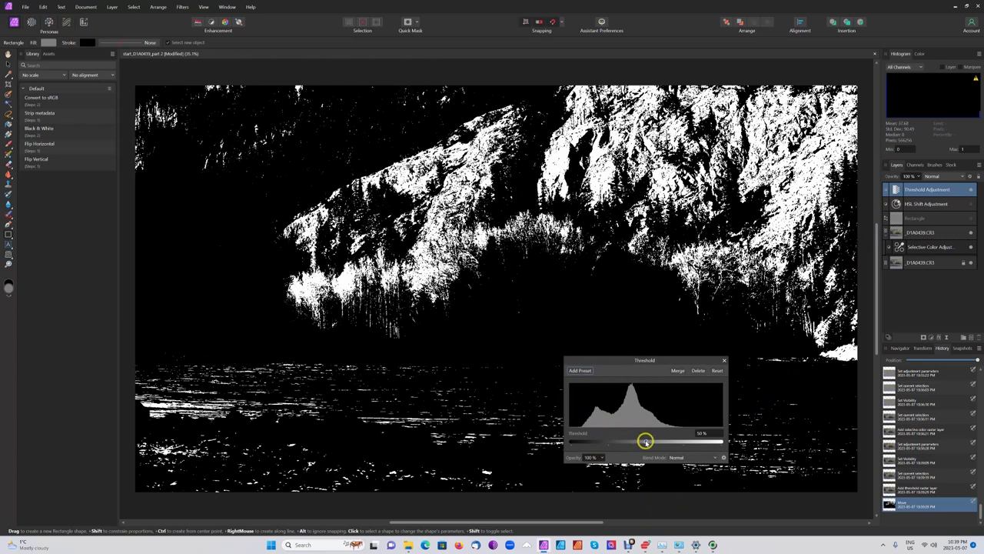
{"action": "left_click", "coordinate": [646, 442]}
{"action": "left_click_drag", "start_coordinate": [646, 441], "coordinate": [586, 443]}
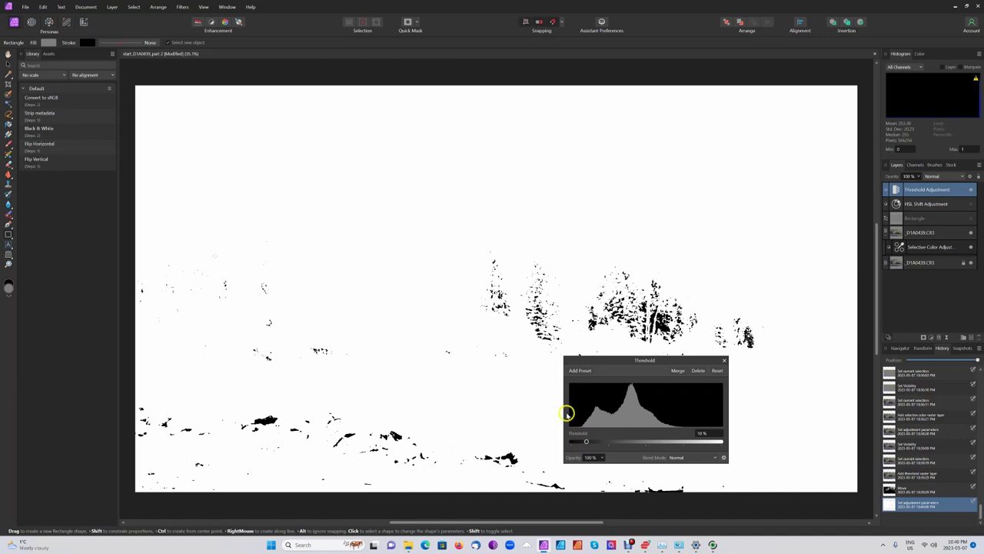
{"action": "left_click", "coordinate": [723, 359]}
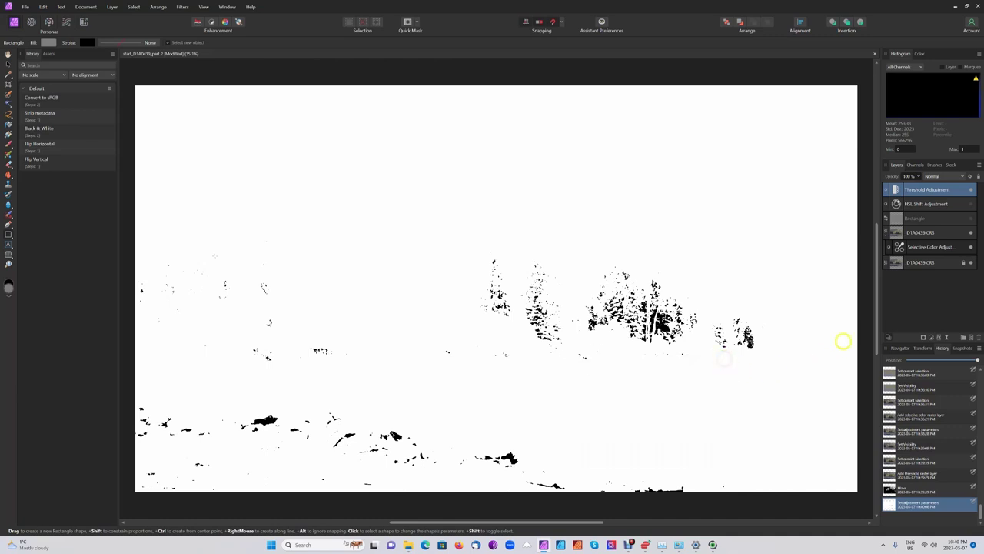
- Rename the Threshold layer to Blackpoint and hide it
{"action": "double_click", "coordinate": [906, 190]}
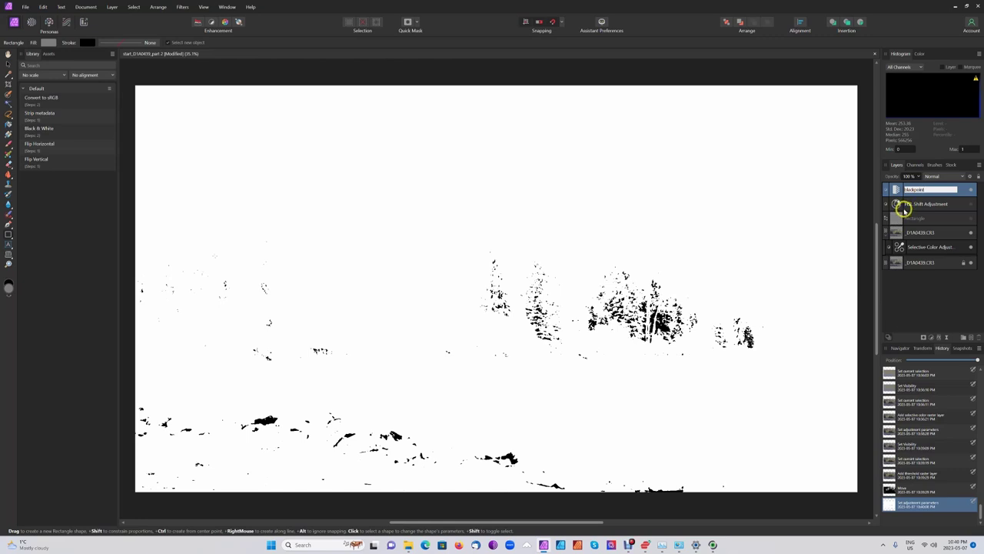
{"action": "key", "text": "Return"}
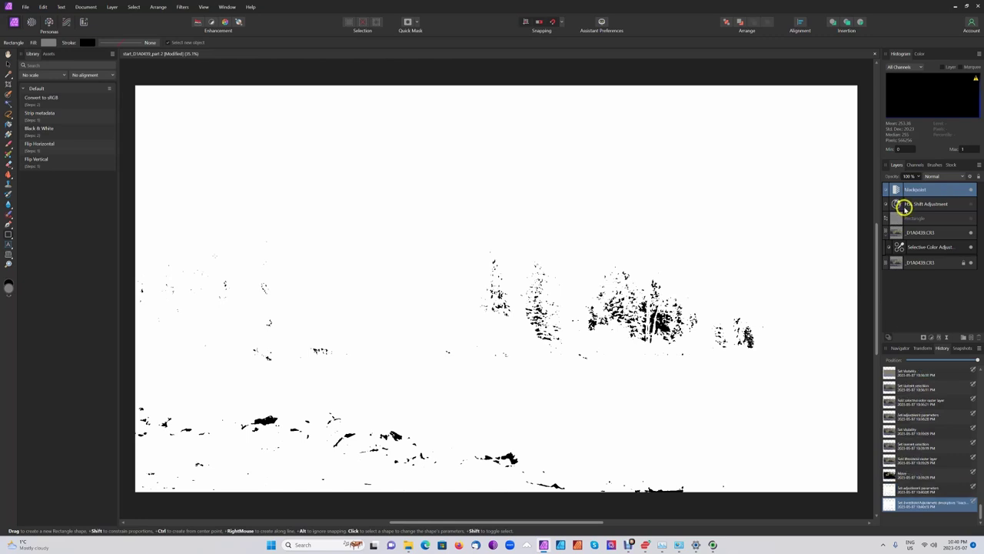
{"action": "left_click", "coordinate": [971, 189]}
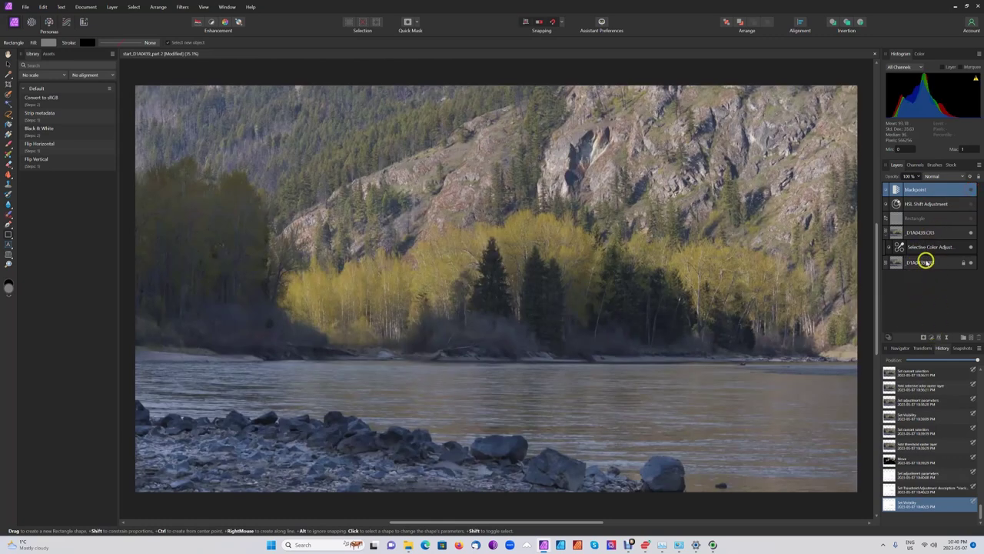
{"action": "left_click", "coordinate": [933, 337]}
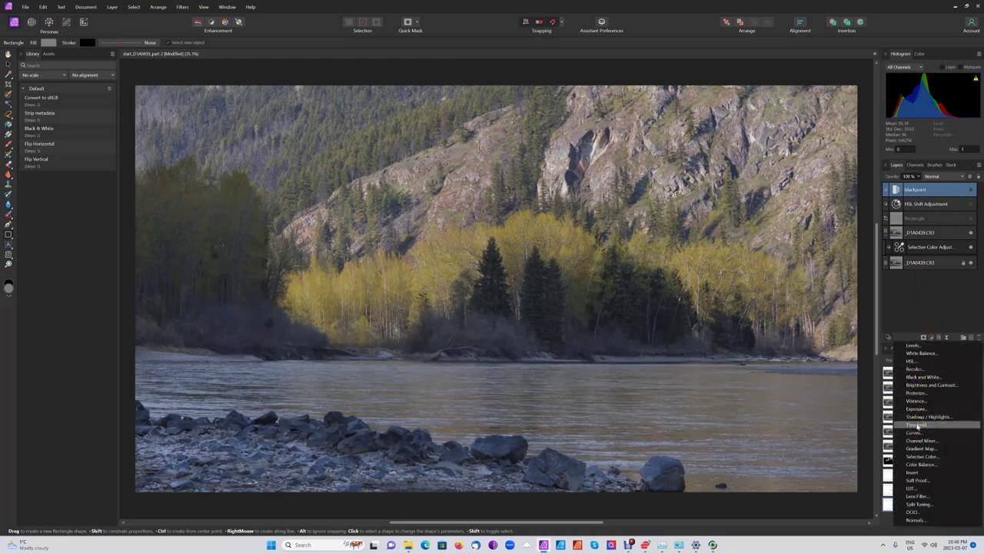
- Add a second Threshold adjustment at 77% and select the Blackpoint layer
{"action": "left_click", "coordinate": [914, 424]}
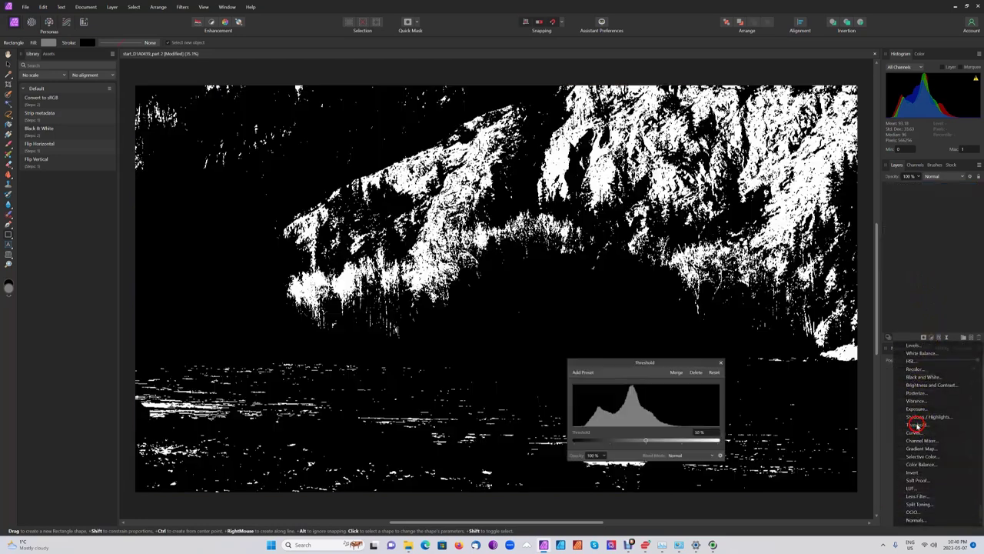
{"action": "left_click", "coordinate": [646, 440]}
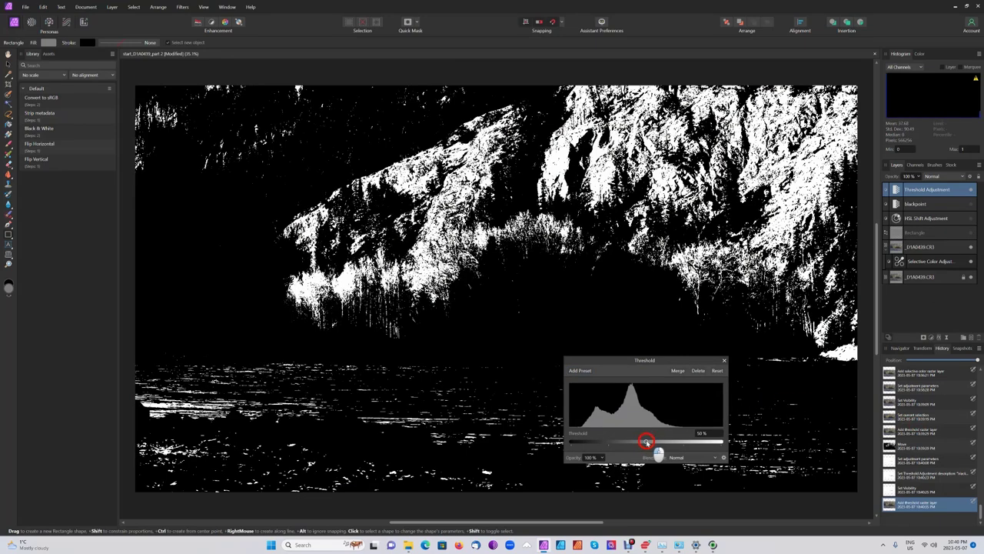
{"action": "left_click_drag", "start_coordinate": [645, 441], "coordinate": [685, 440]}
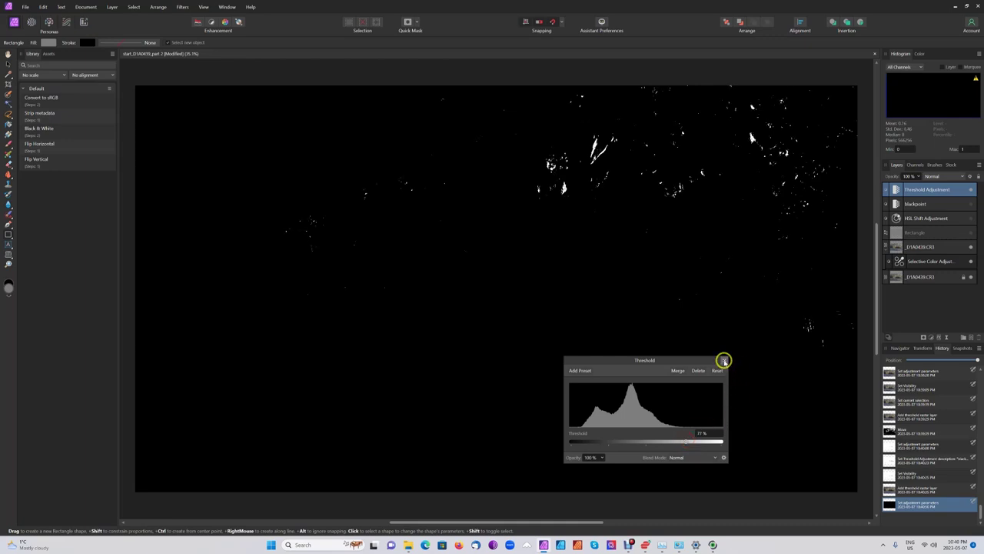
{"action": "left_click", "coordinate": [723, 361]}
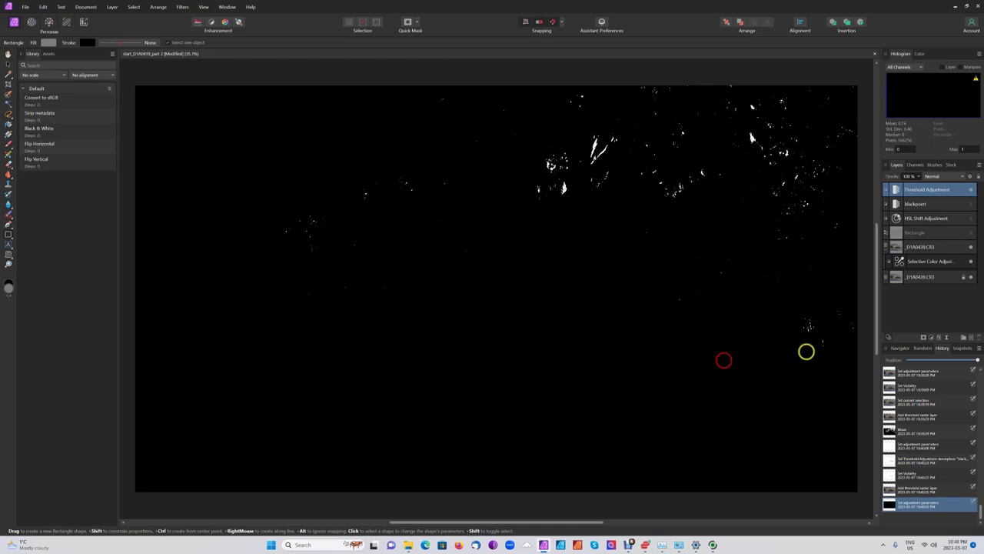
{"action": "left_click", "coordinate": [908, 203]}
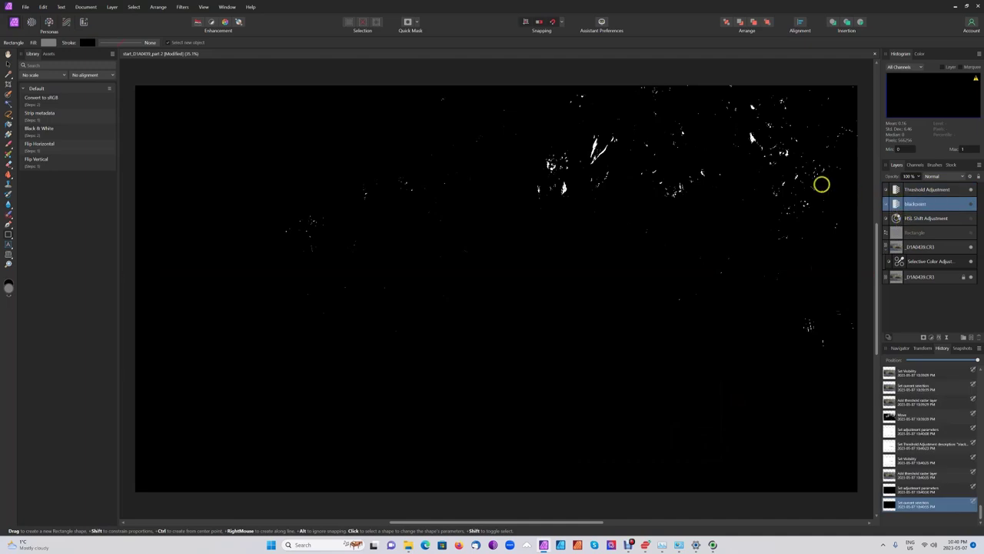
{"action": "key", "text": "i"}
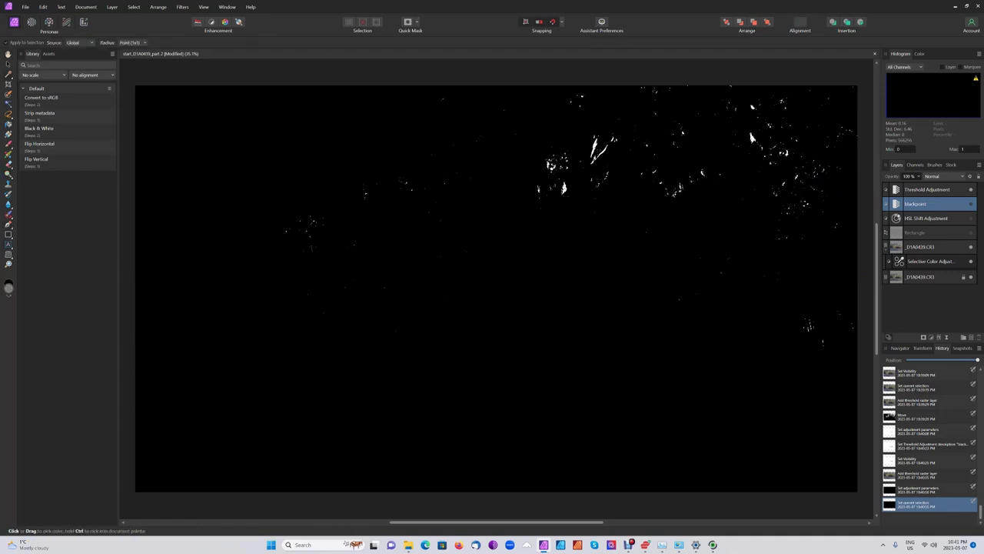
- Hide the 77% Threshold layer so the recoloured river photo shows
{"action": "key", "text": "t"}
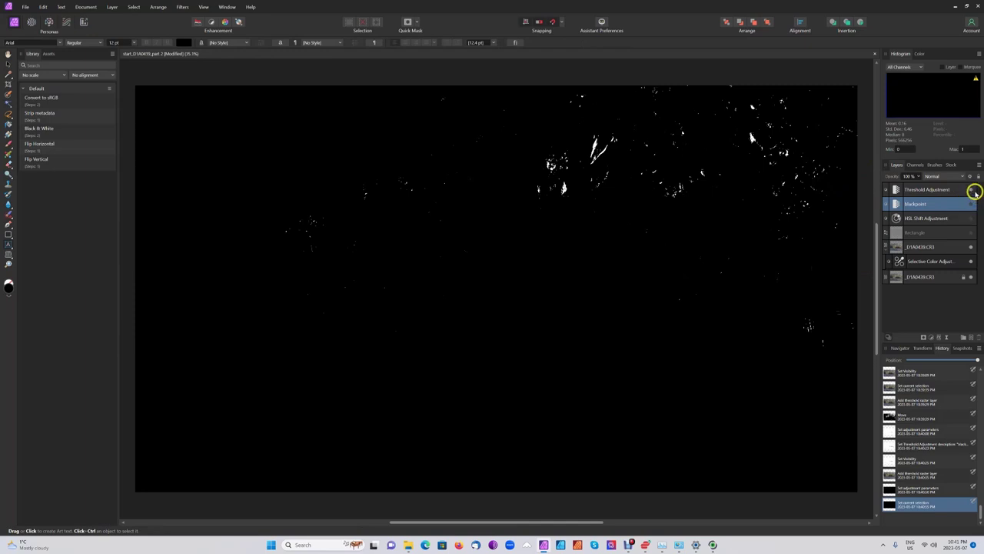
{"action": "left_click", "coordinate": [973, 191]}
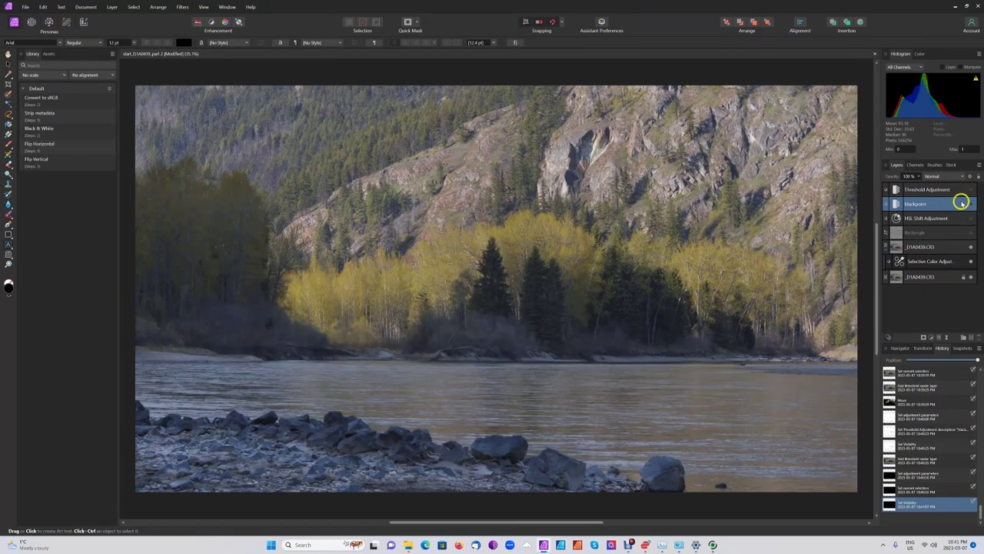